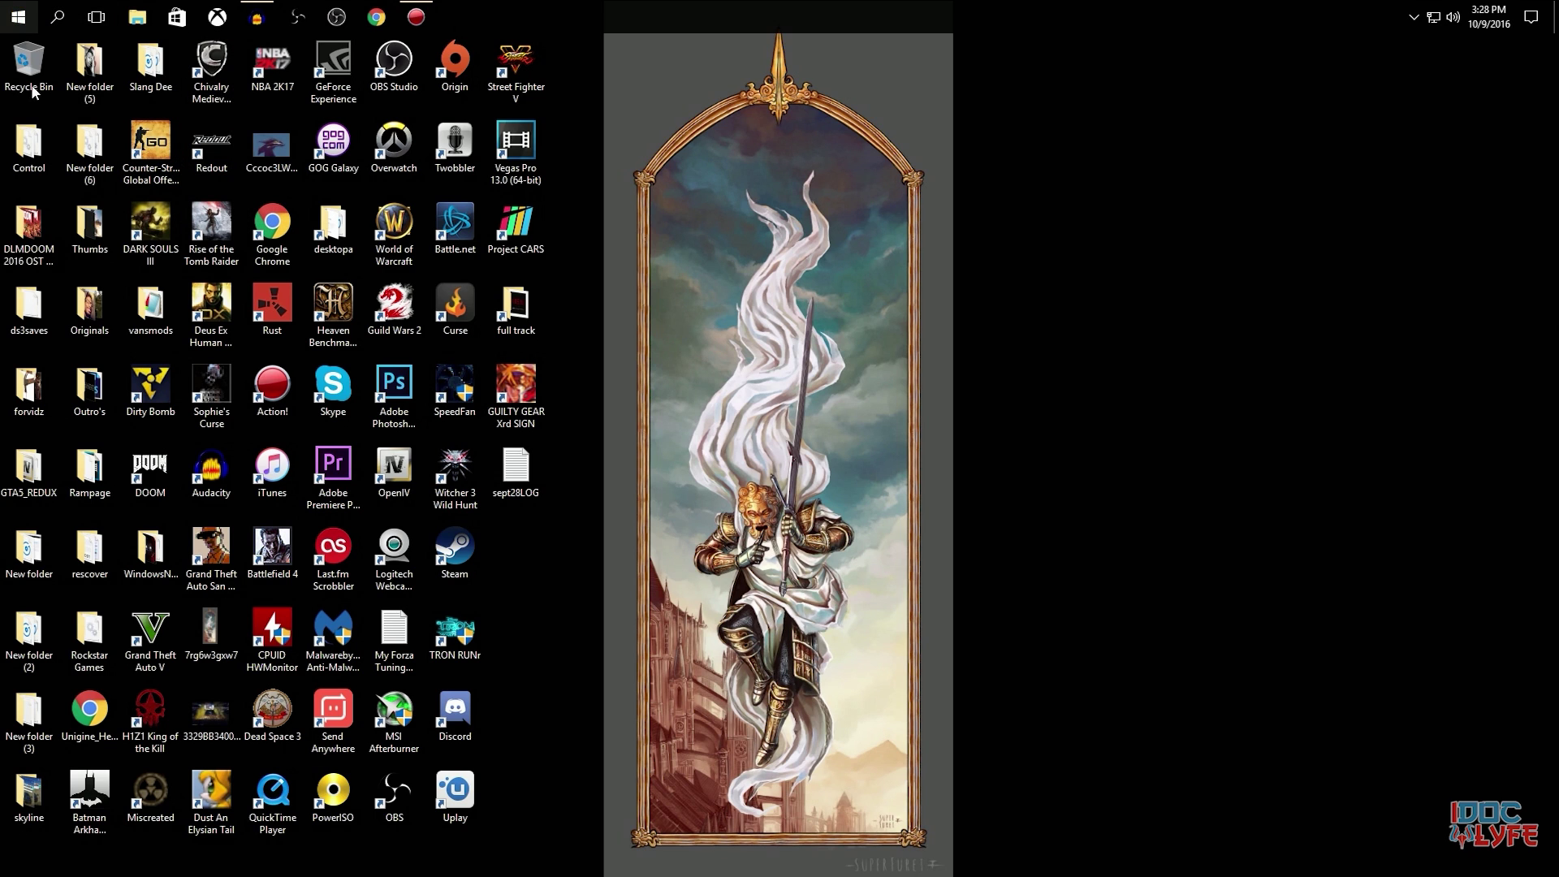
Launch the Xbox app from Start and go to its Game DVR settings page
click(14, 17)
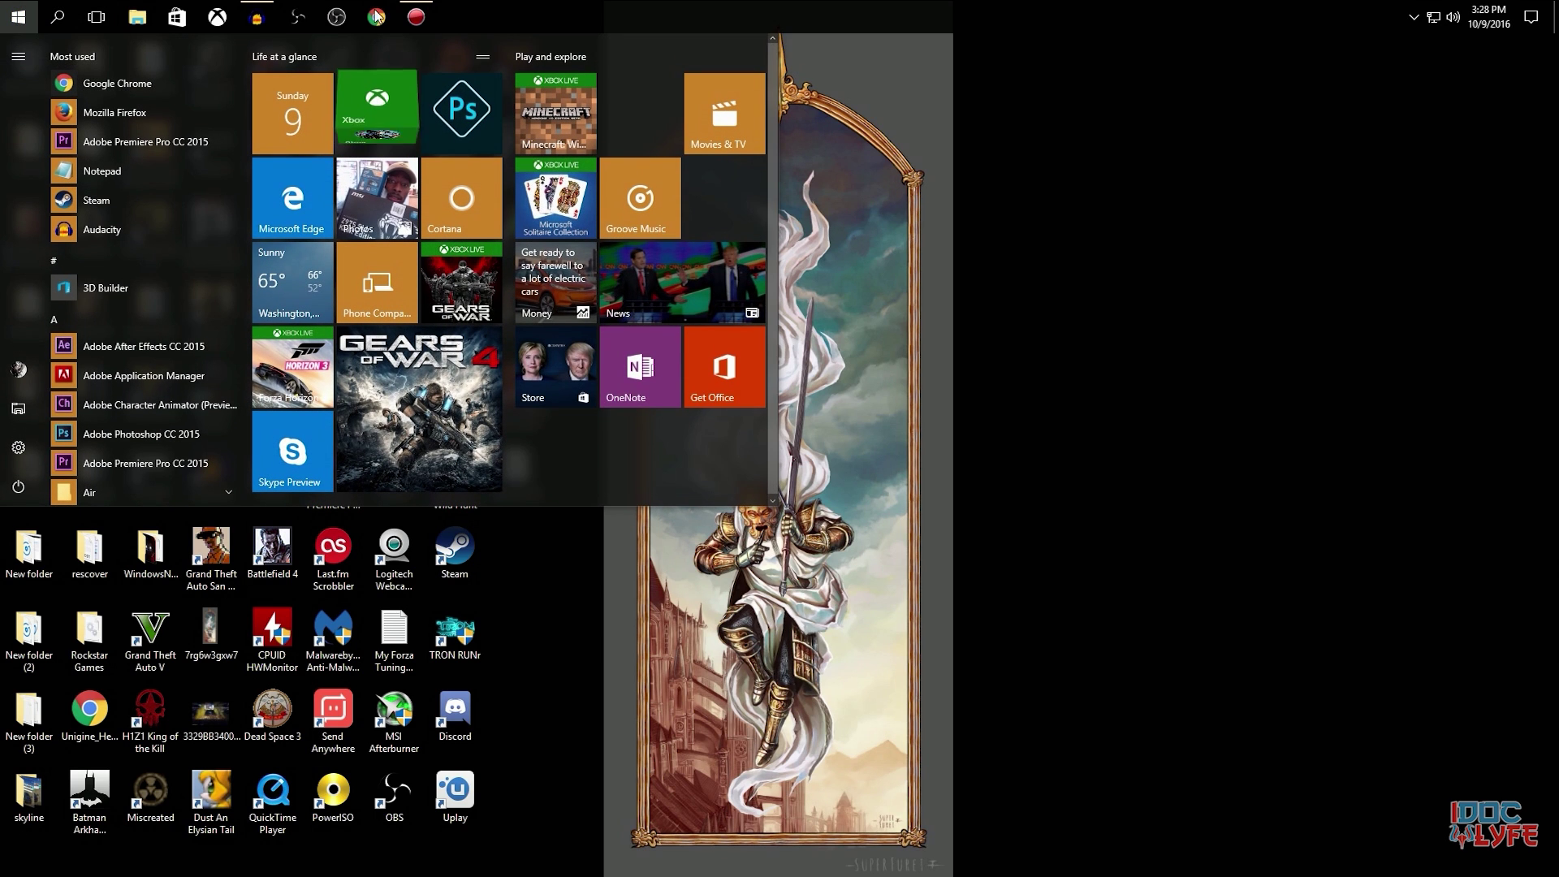
click(964, 160)
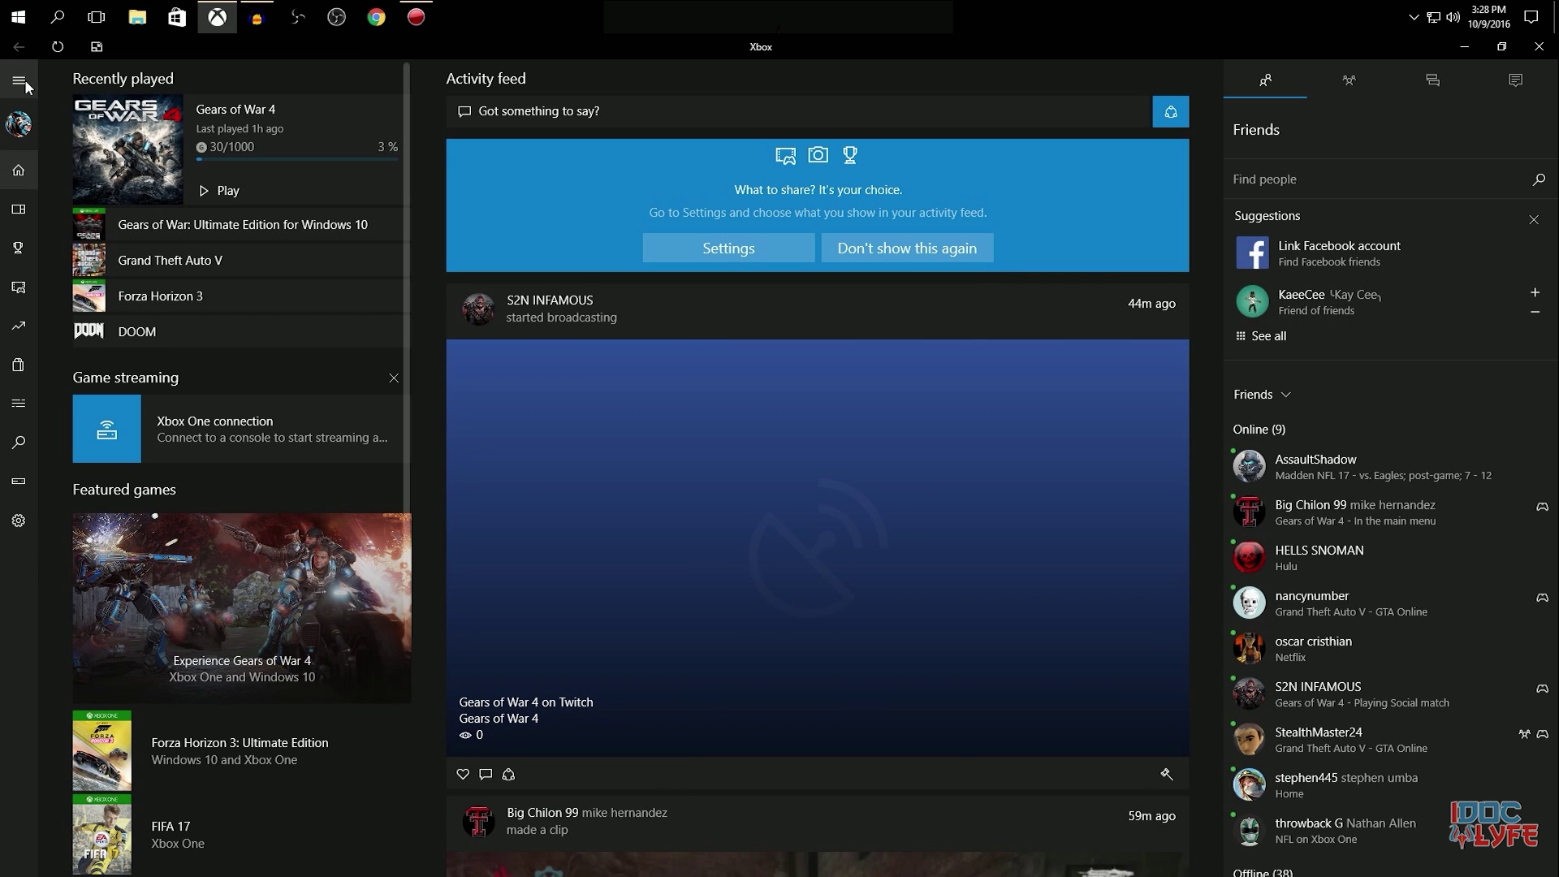
click(19, 524)
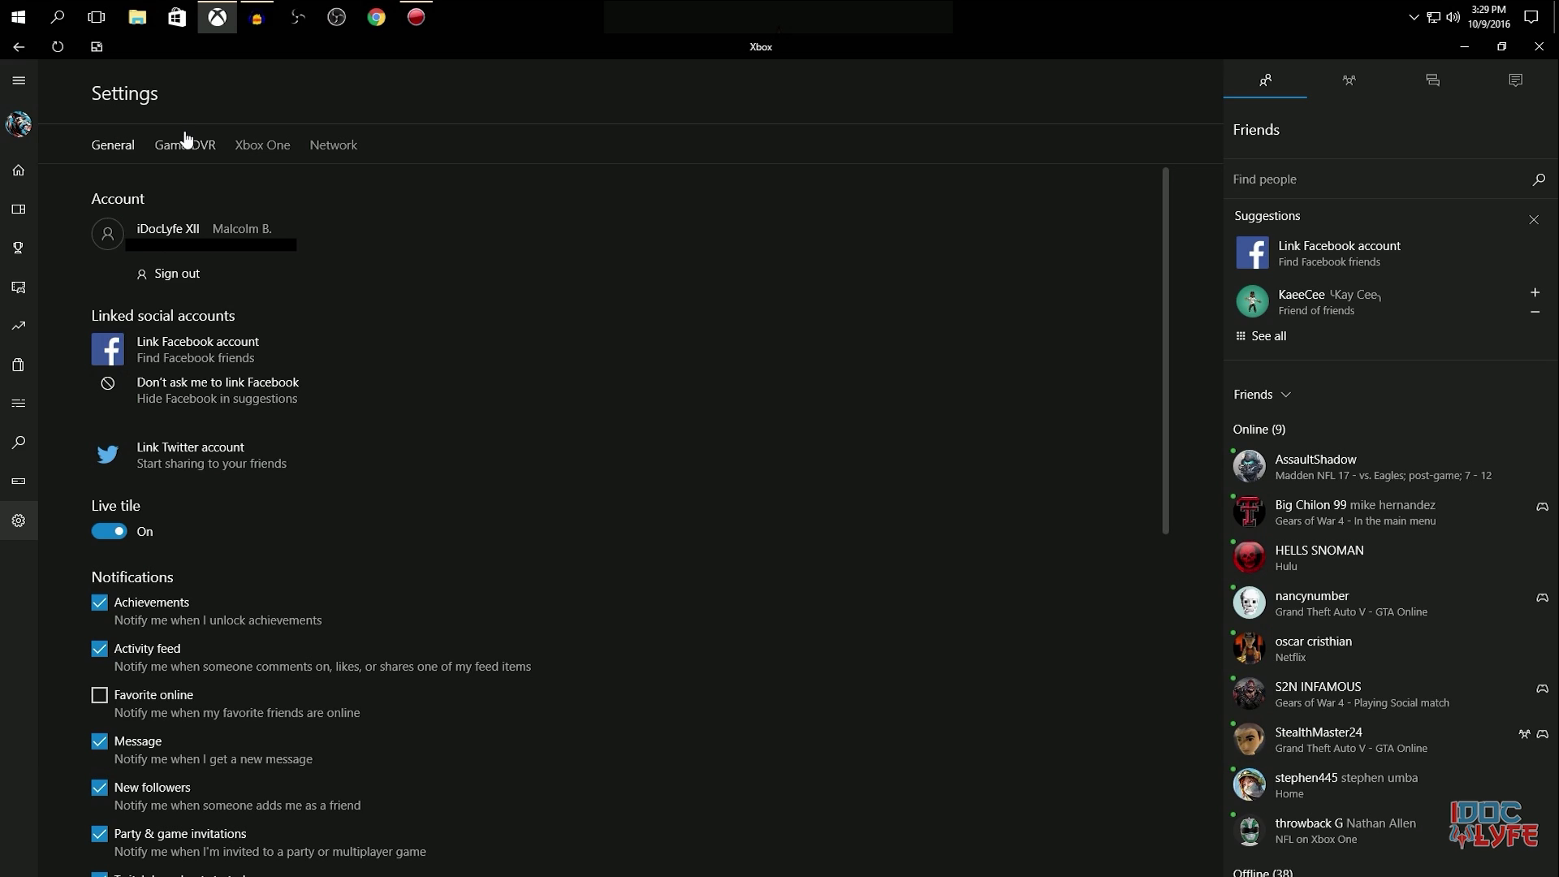
click(189, 144)
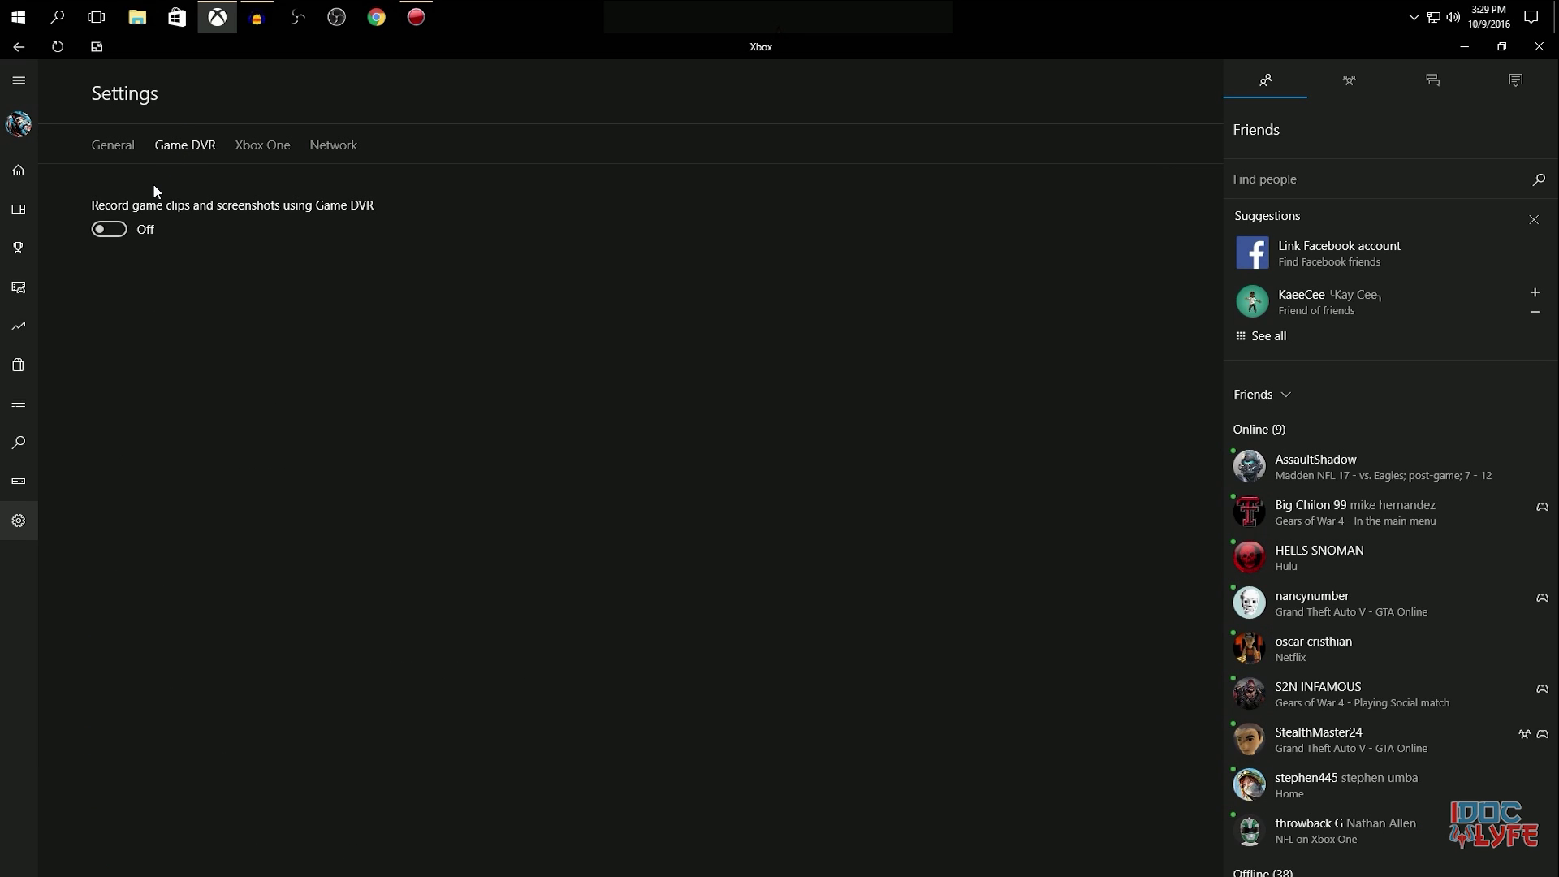
Turn off Background recording, then switch Game DVR clip and screenshot recording Off
click(112, 232)
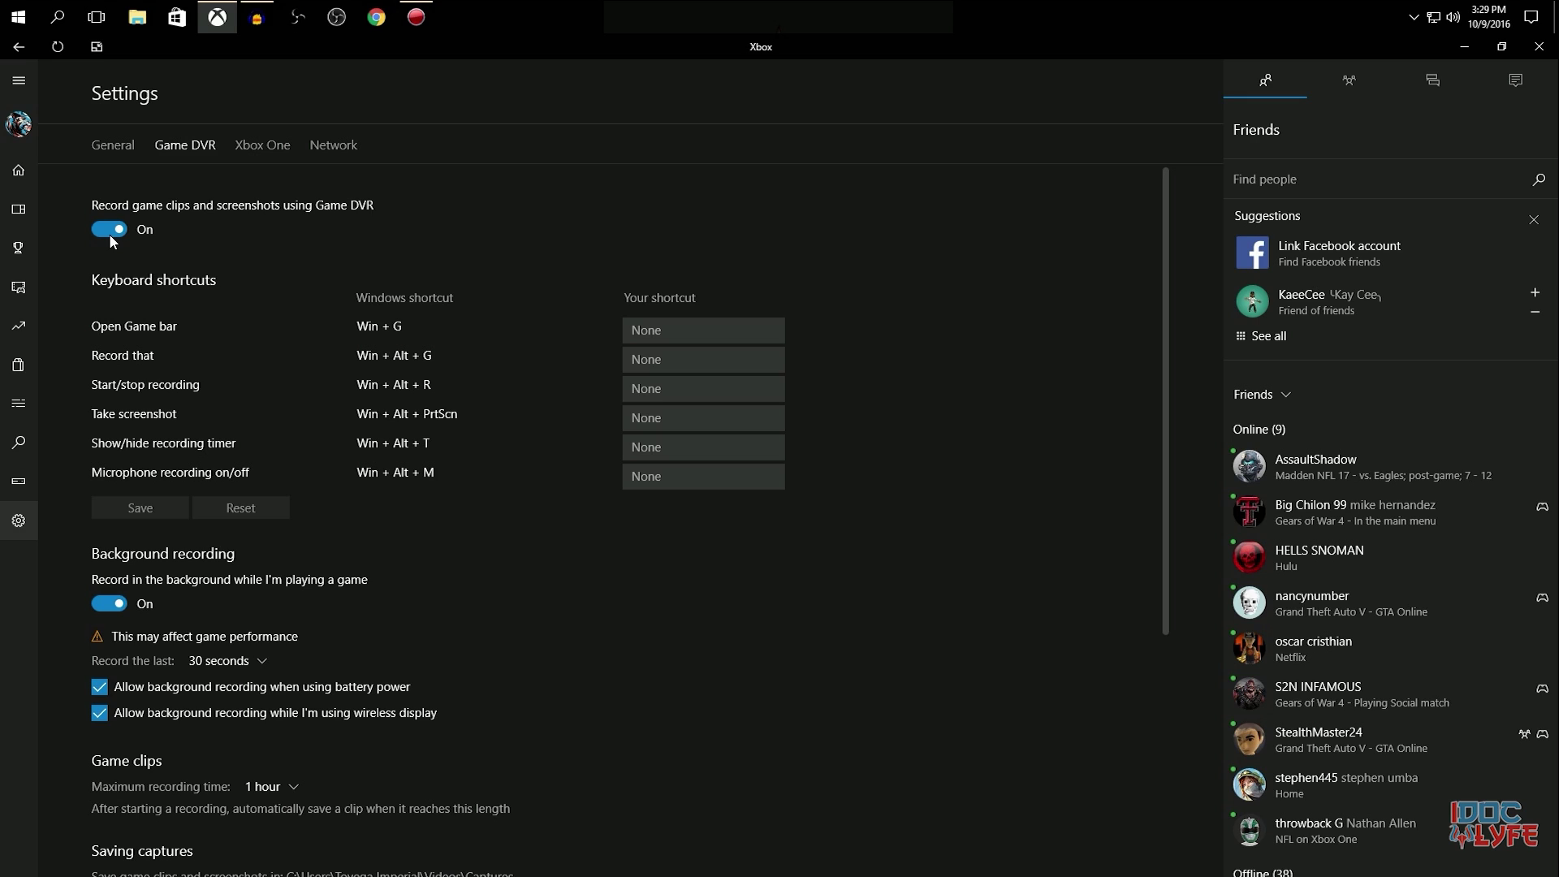
scroll(142, 553, down, 3)
scroll(142, 553, up, 3)
scroll(206, 660, down, 1)
scroll(206, 660, up, 1)
click(114, 604)
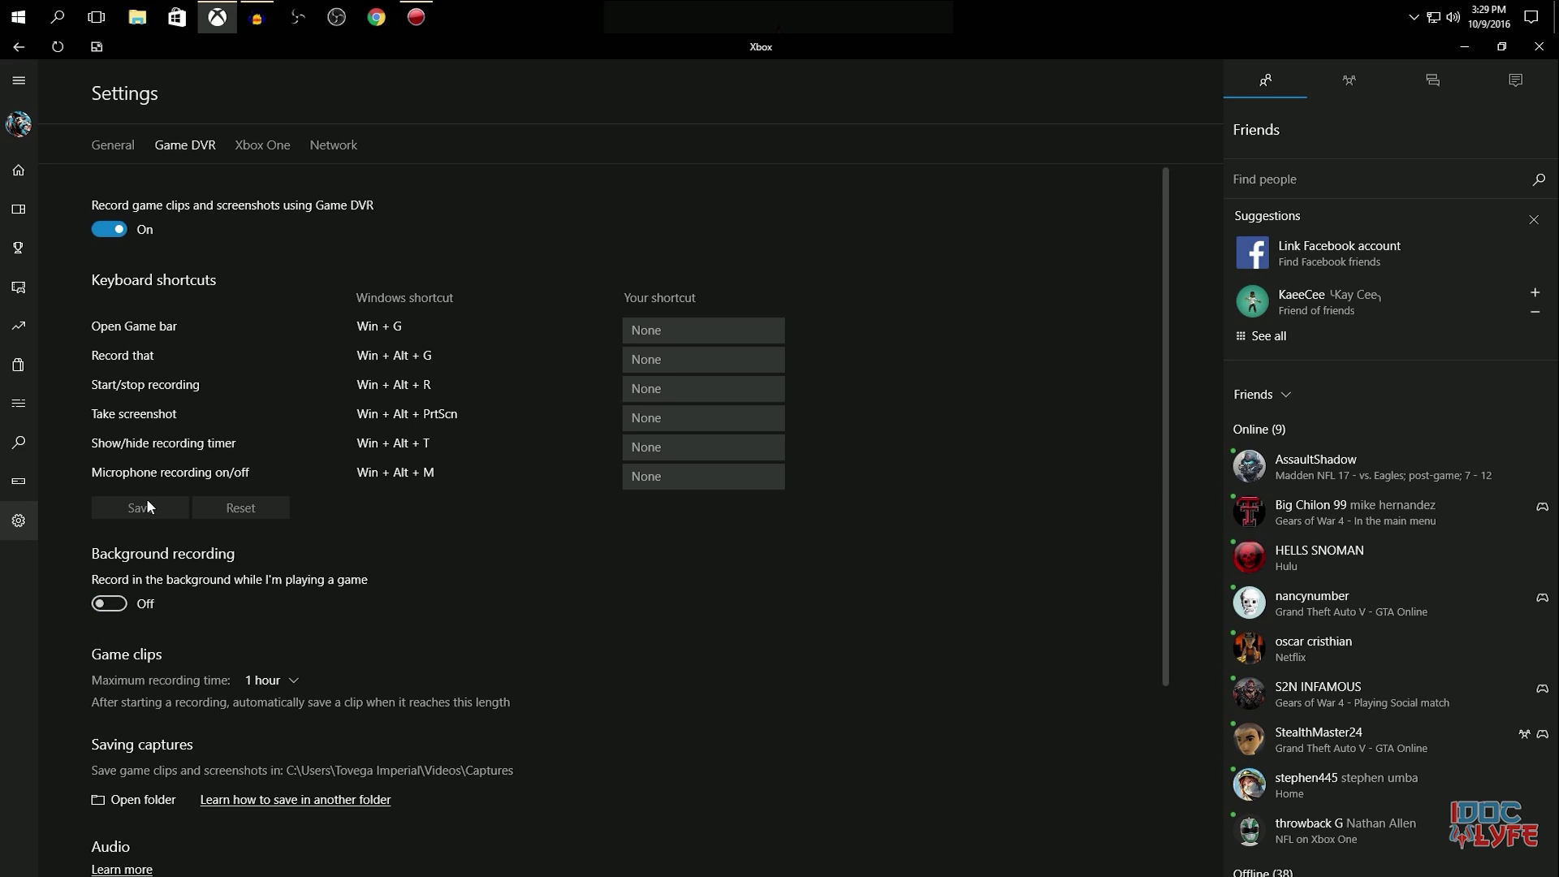
click(111, 230)
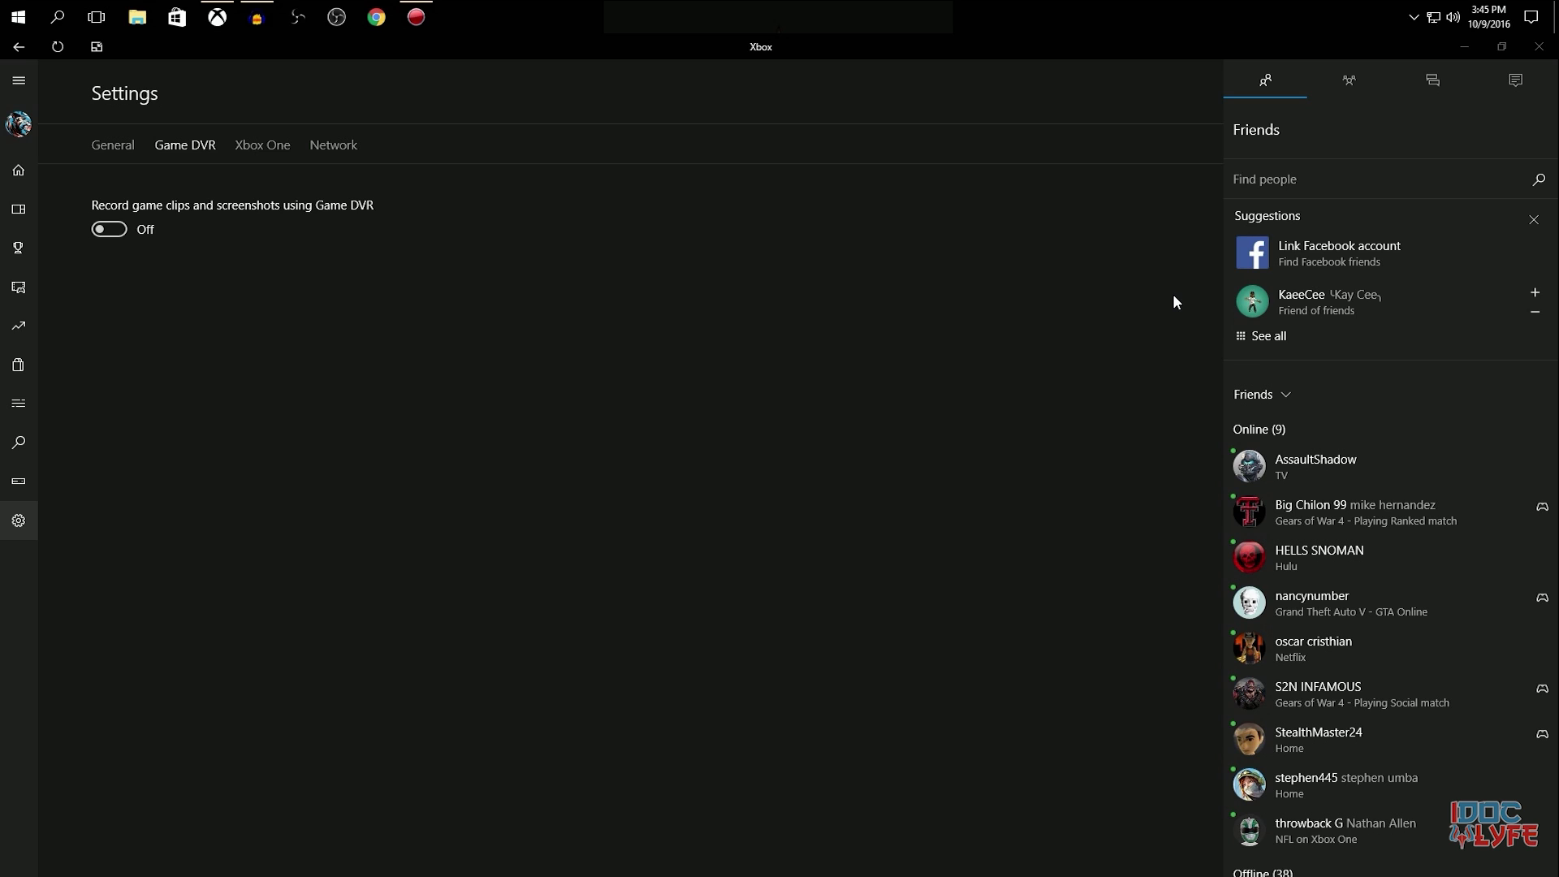
Bring up the GeForce share overlay with Alt+Z and open Record quality customization
key(alt+z)
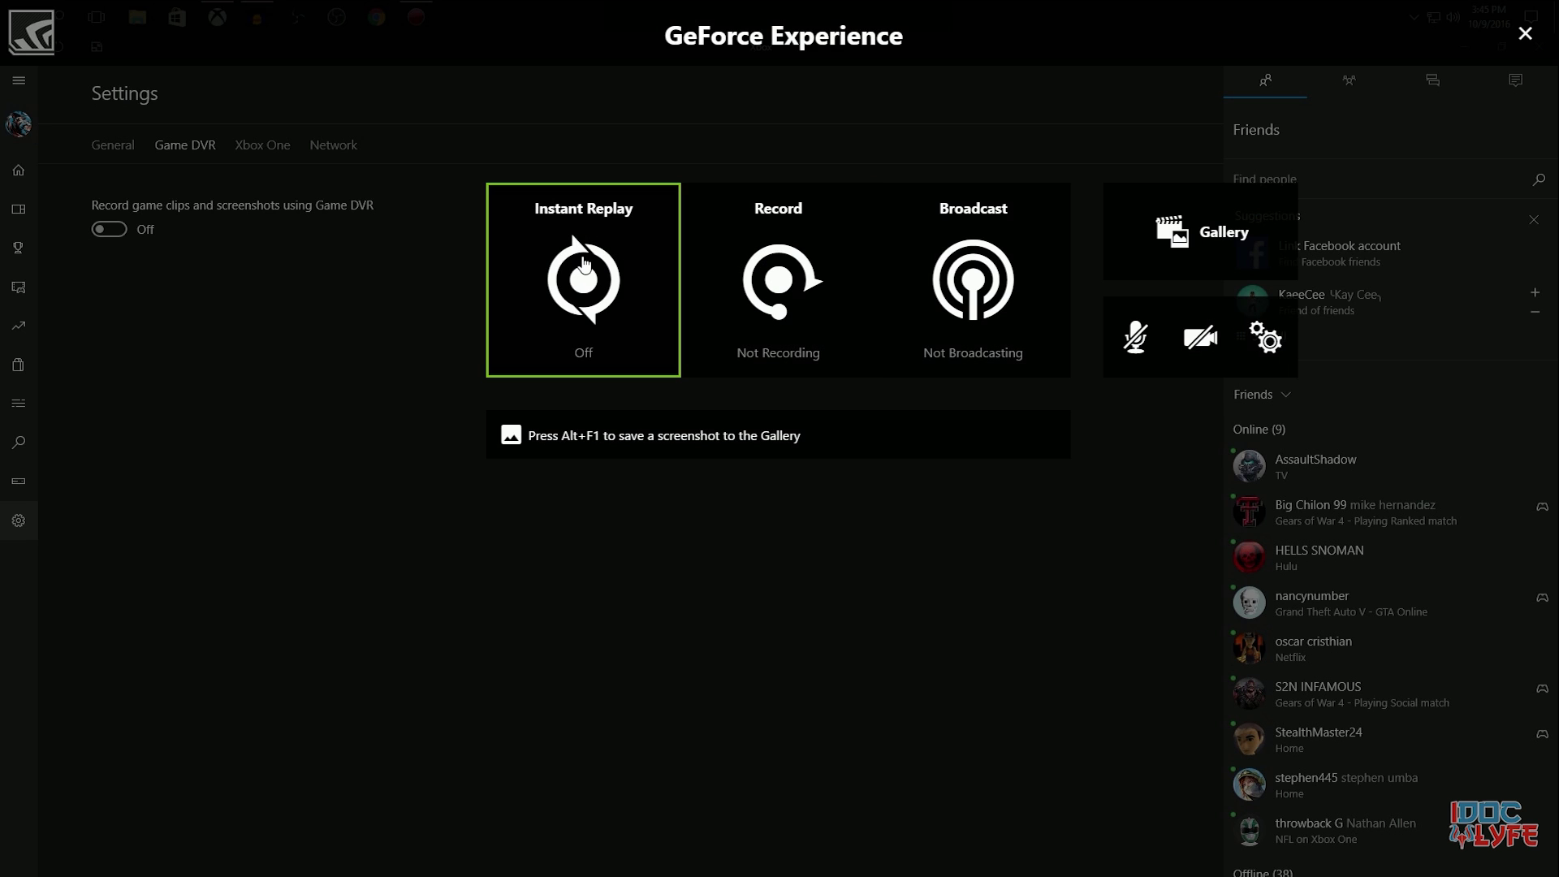
click(591, 283)
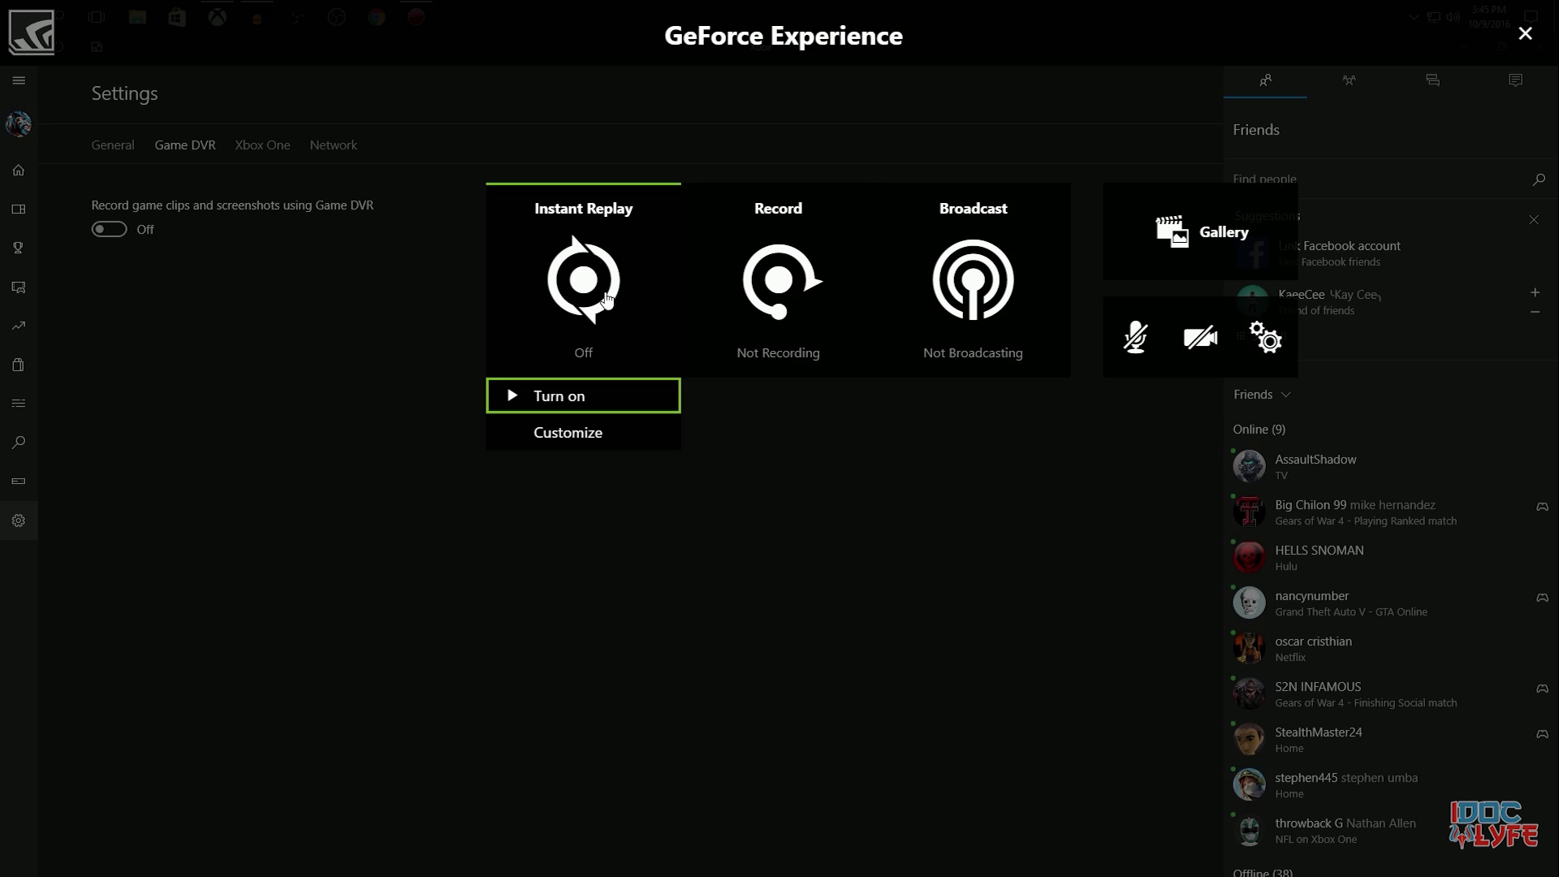
click(747, 277)
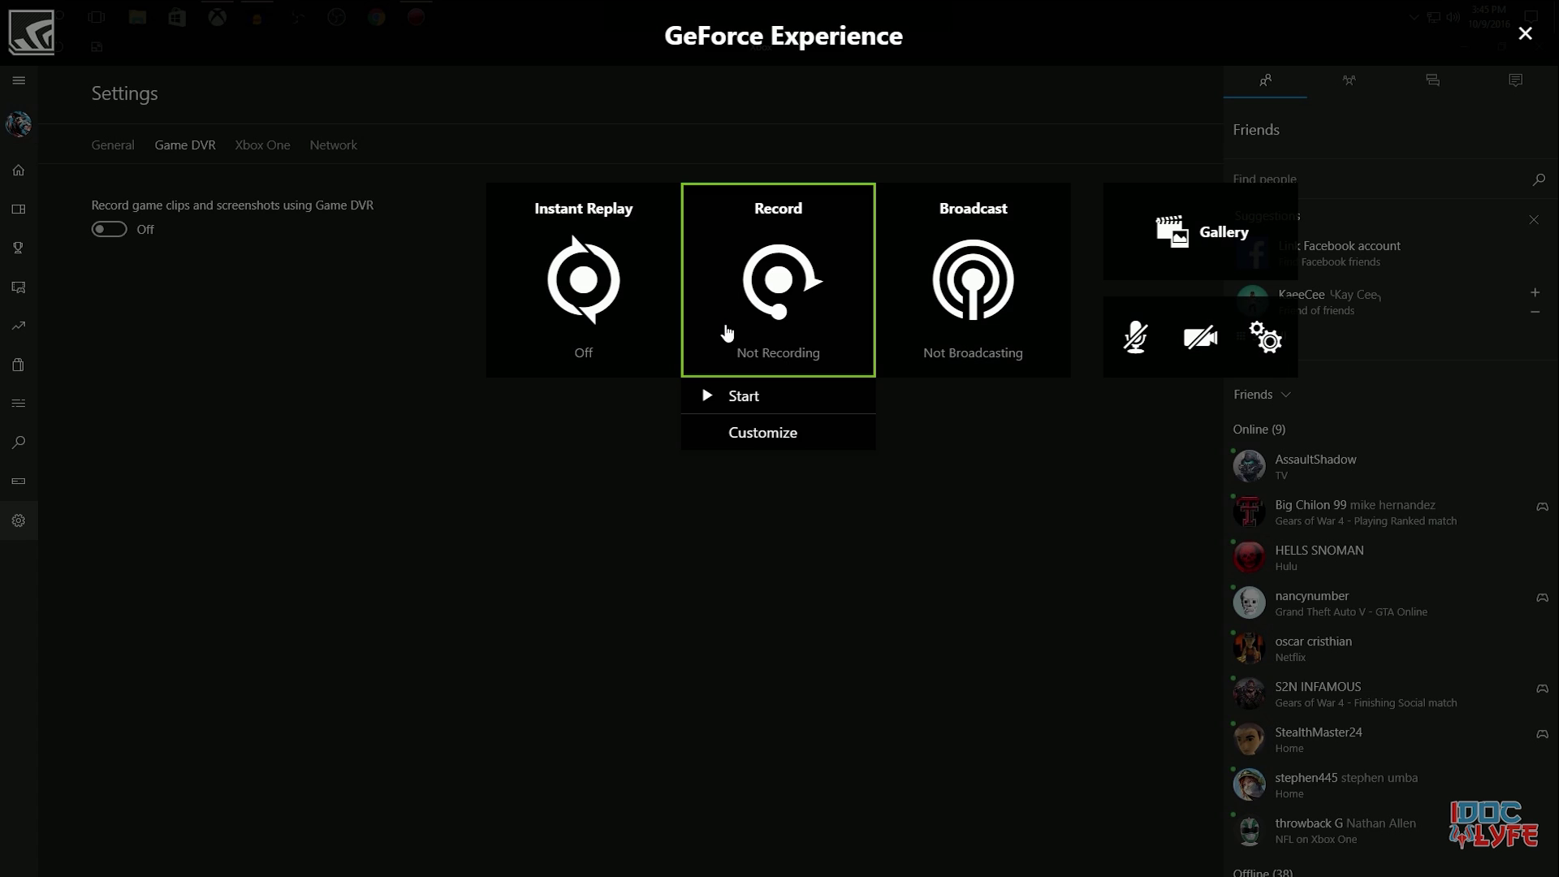
click(641, 302)
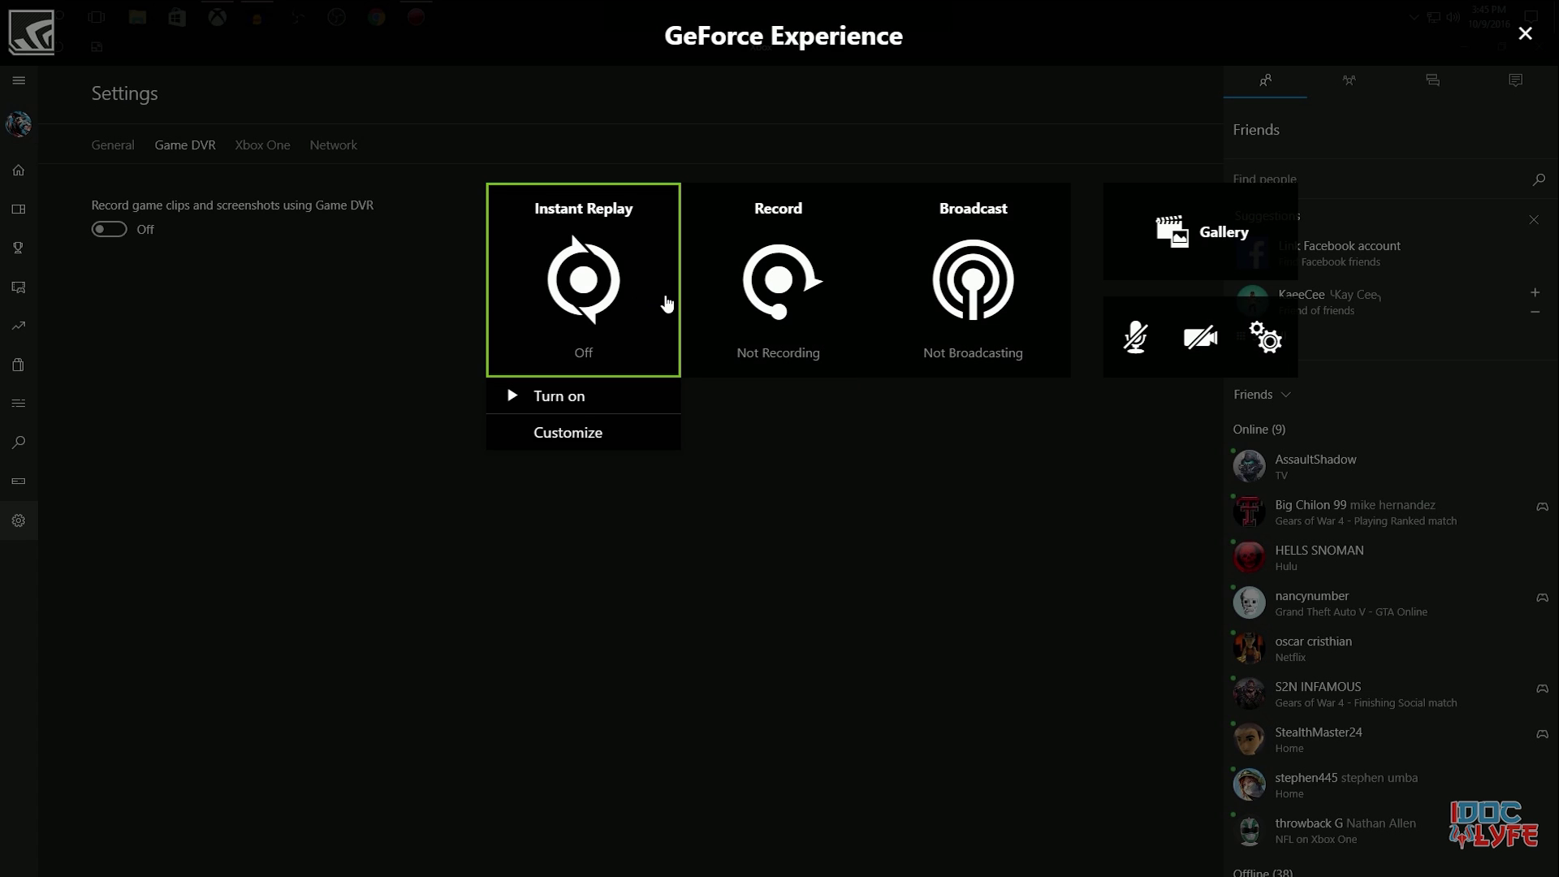
click(765, 280)
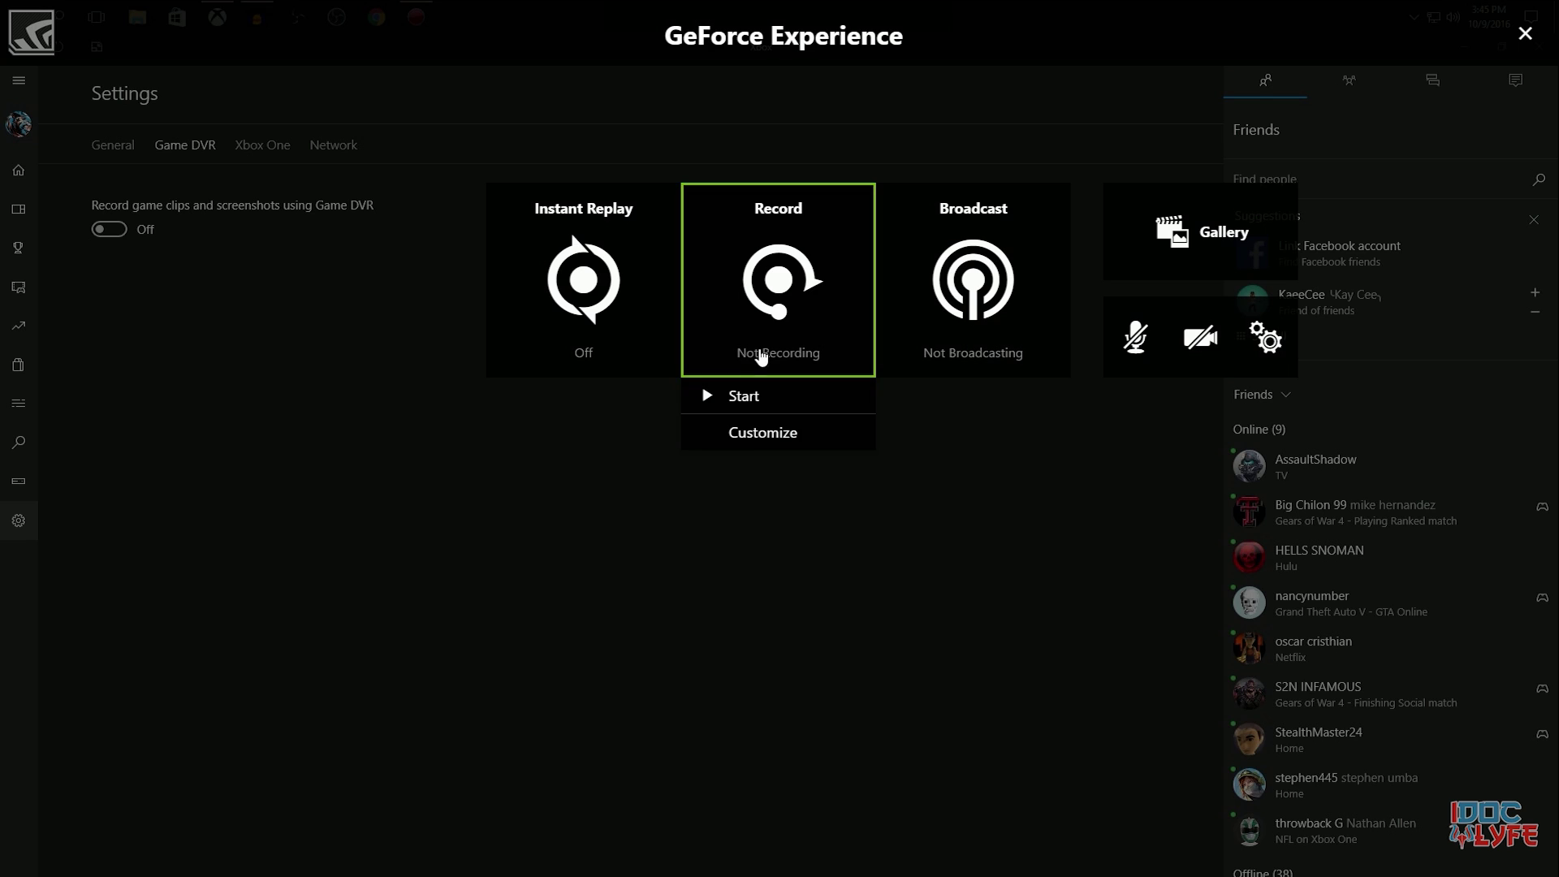
click(755, 432)
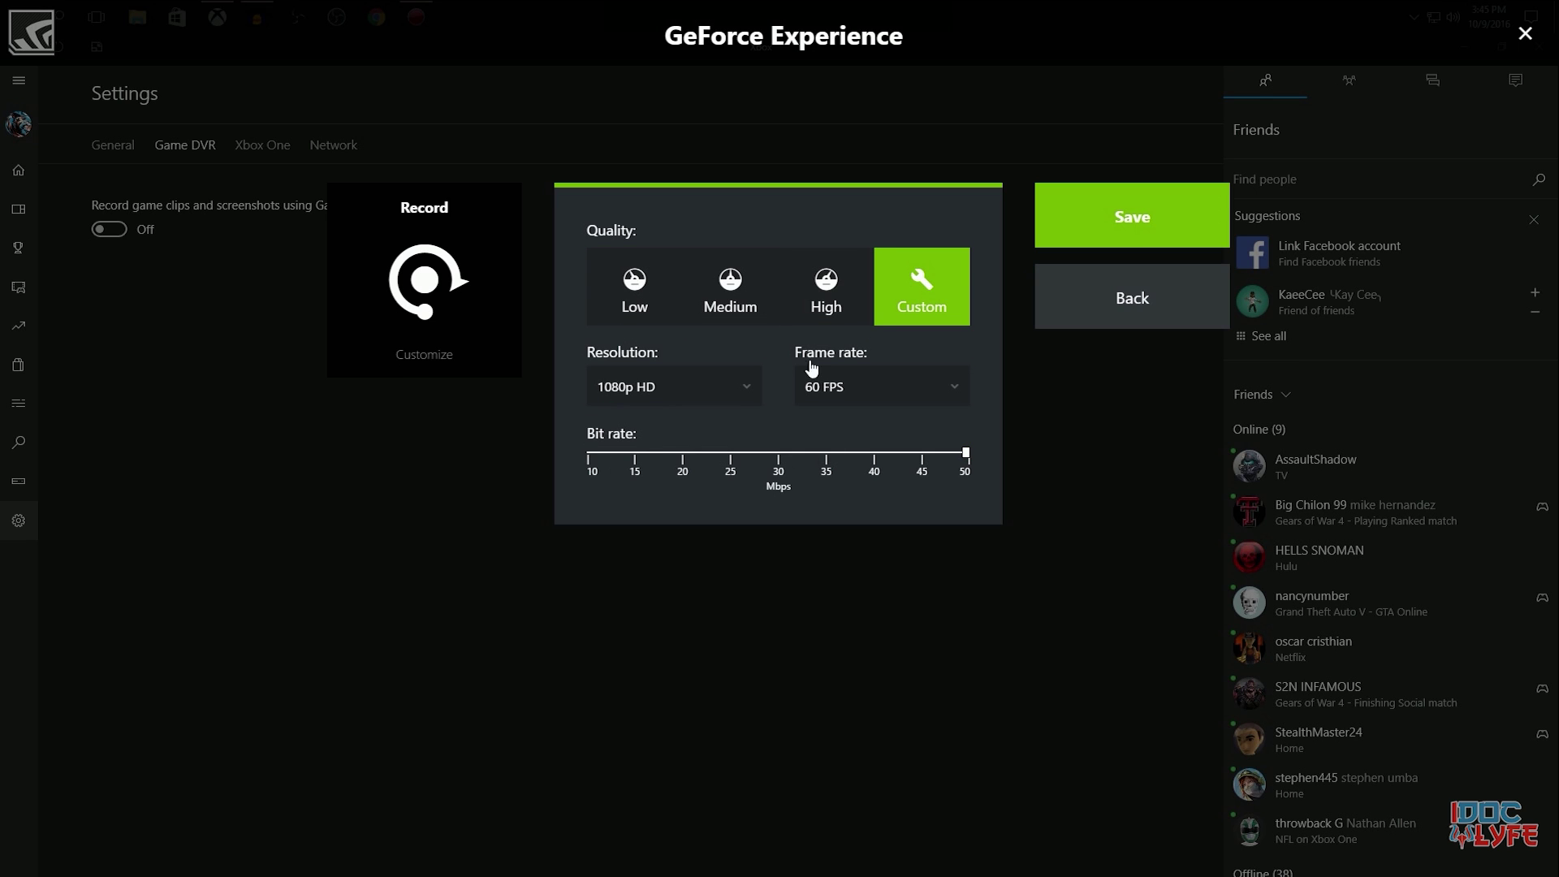
Set Record resolution to In-game and drag the bit rate to 80, then down to about 40 Mbps
click(710, 398)
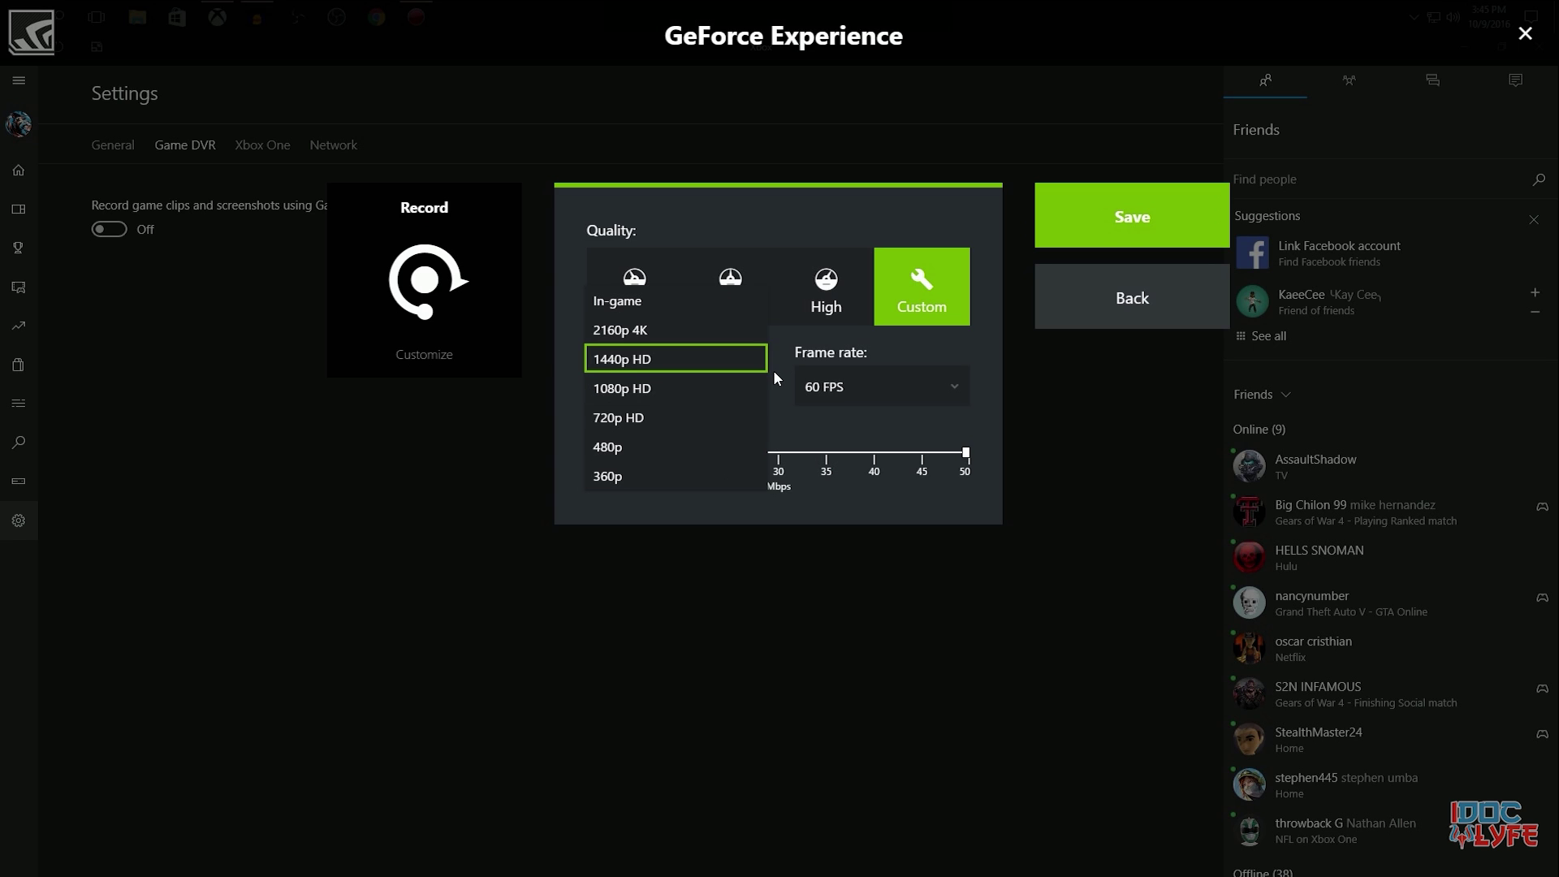
click(718, 390)
click(707, 397)
click(625, 300)
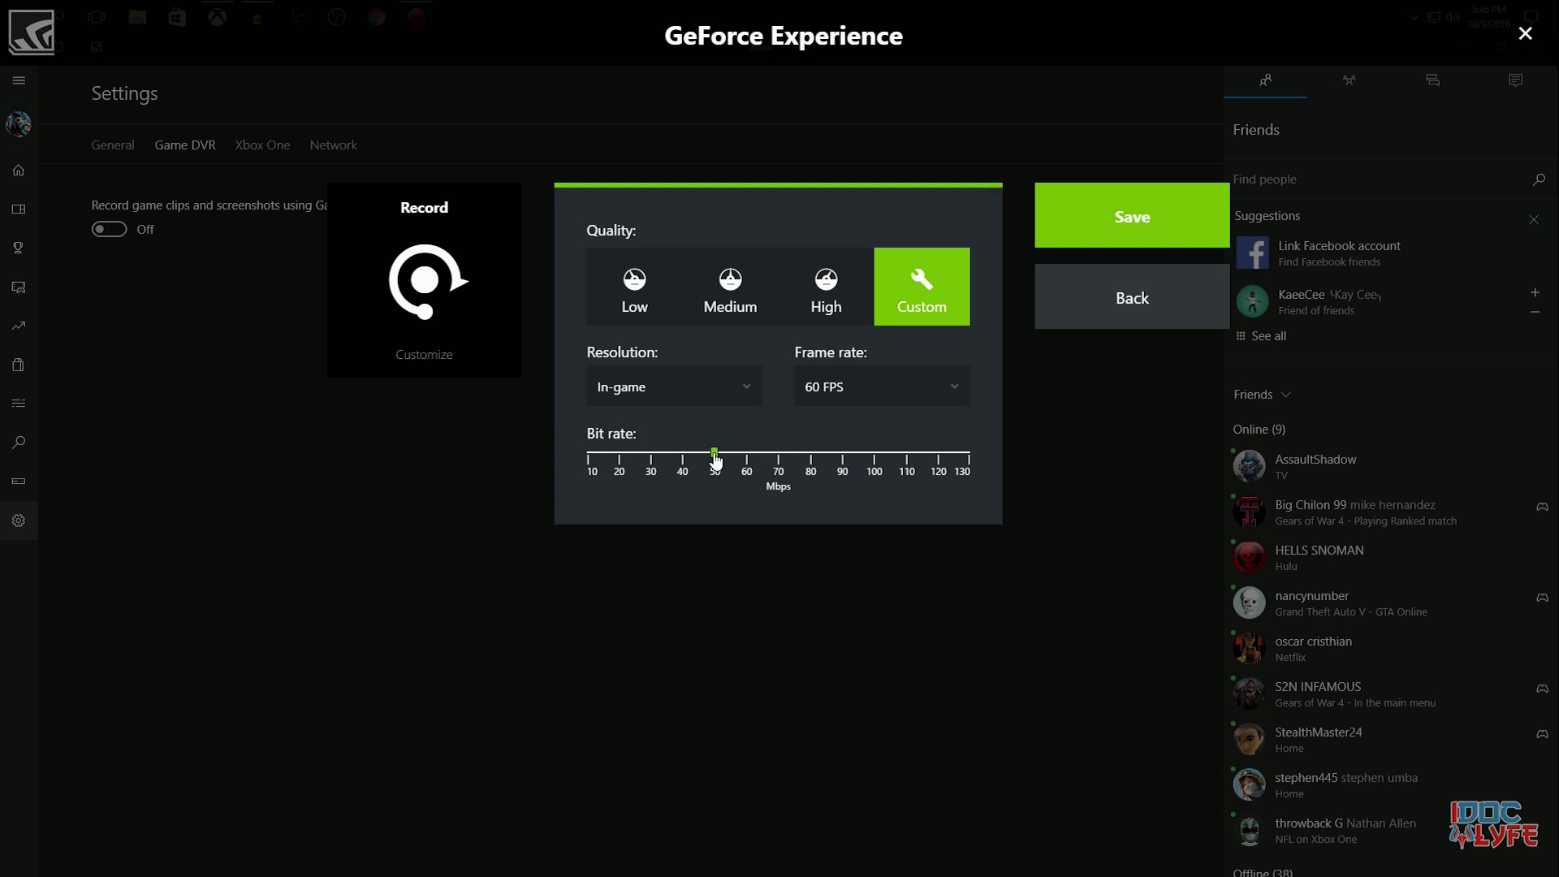
mouse_move(713, 452)
mouse_down()
mouse_move(968, 454)
mouse_move(638, 471)
mouse_move(1023, 453)
mouse_move(741, 452)
mouse_move(752, 473)
mouse_move(742, 452)
mouse_move(682, 457)
mouse_move(715, 457)
mouse_up()
mouse_move(716, 456)
mouse_down()
mouse_move(681, 457)
mouse_move(705, 458)
mouse_up()
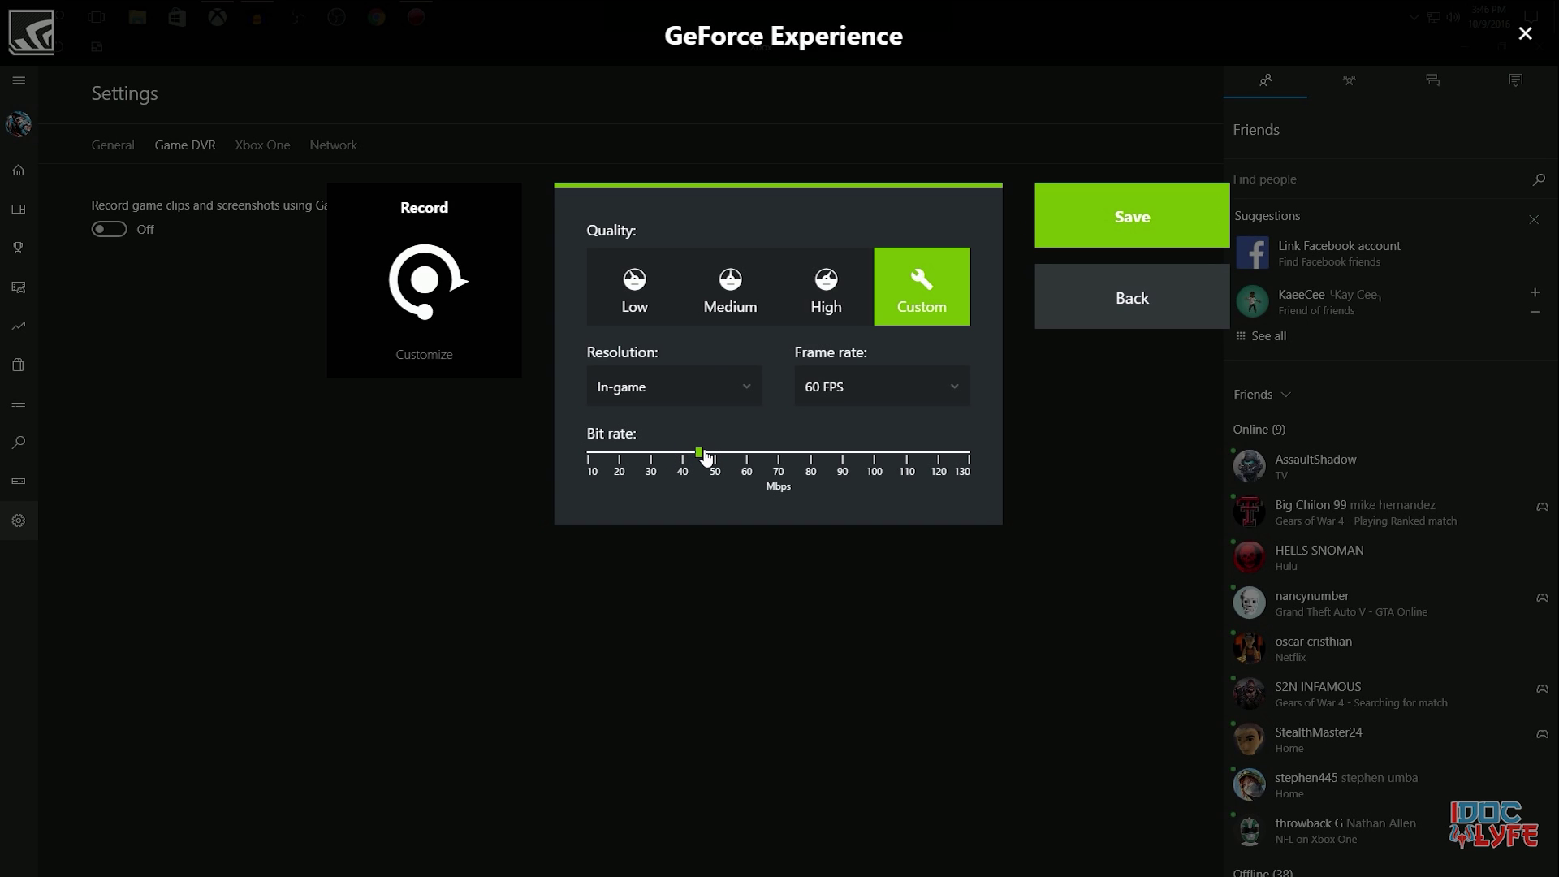
Set Record to 1080p HD resolution, 60 FPS and a 50 Mbps bit rate
click(743, 384)
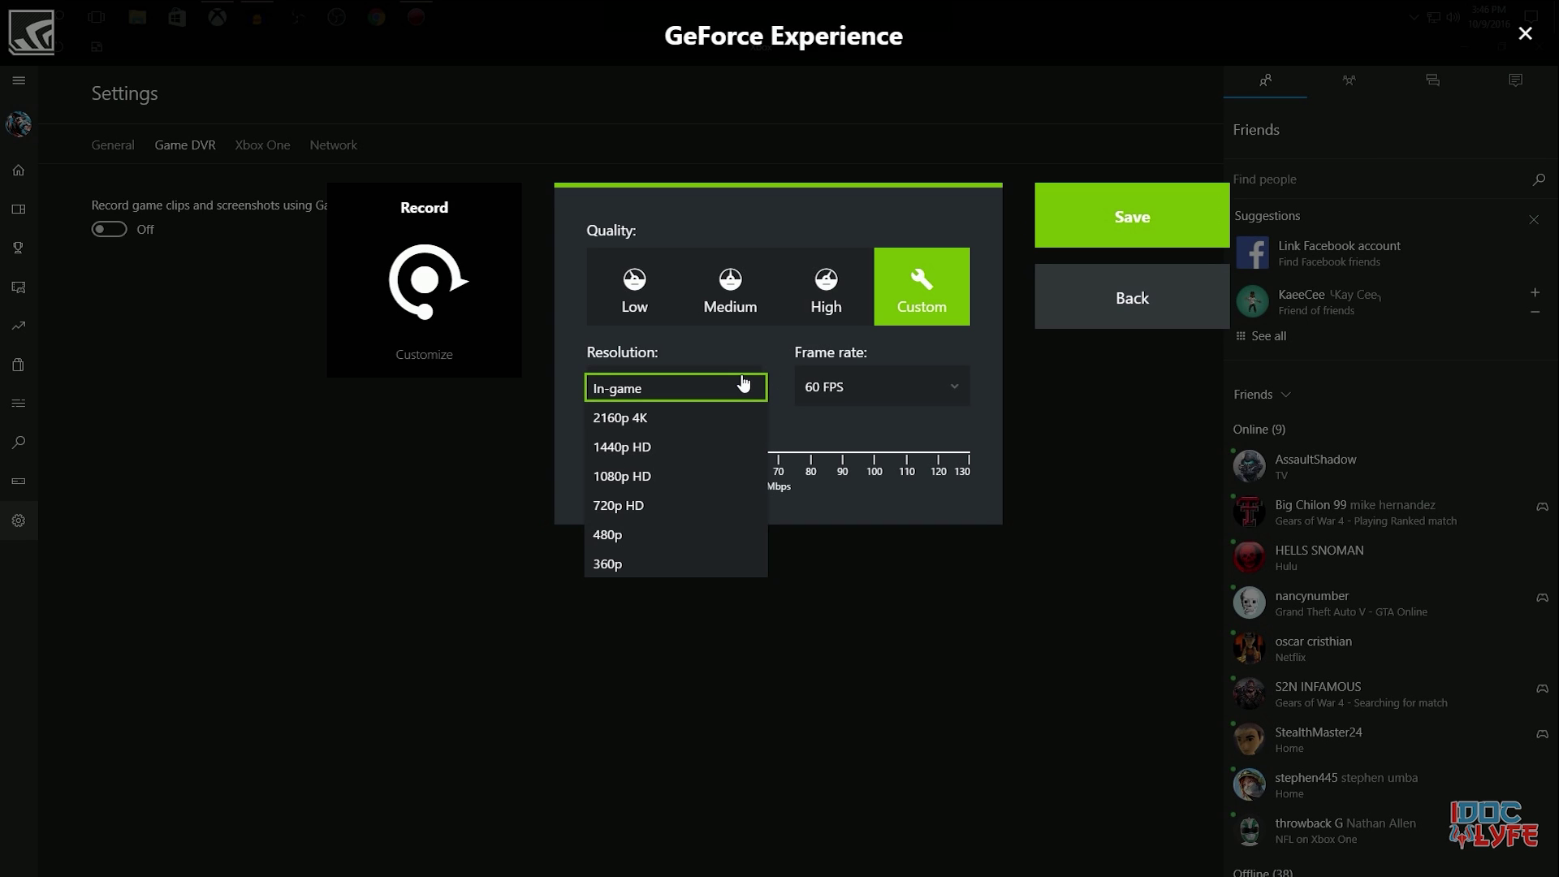
click(683, 474)
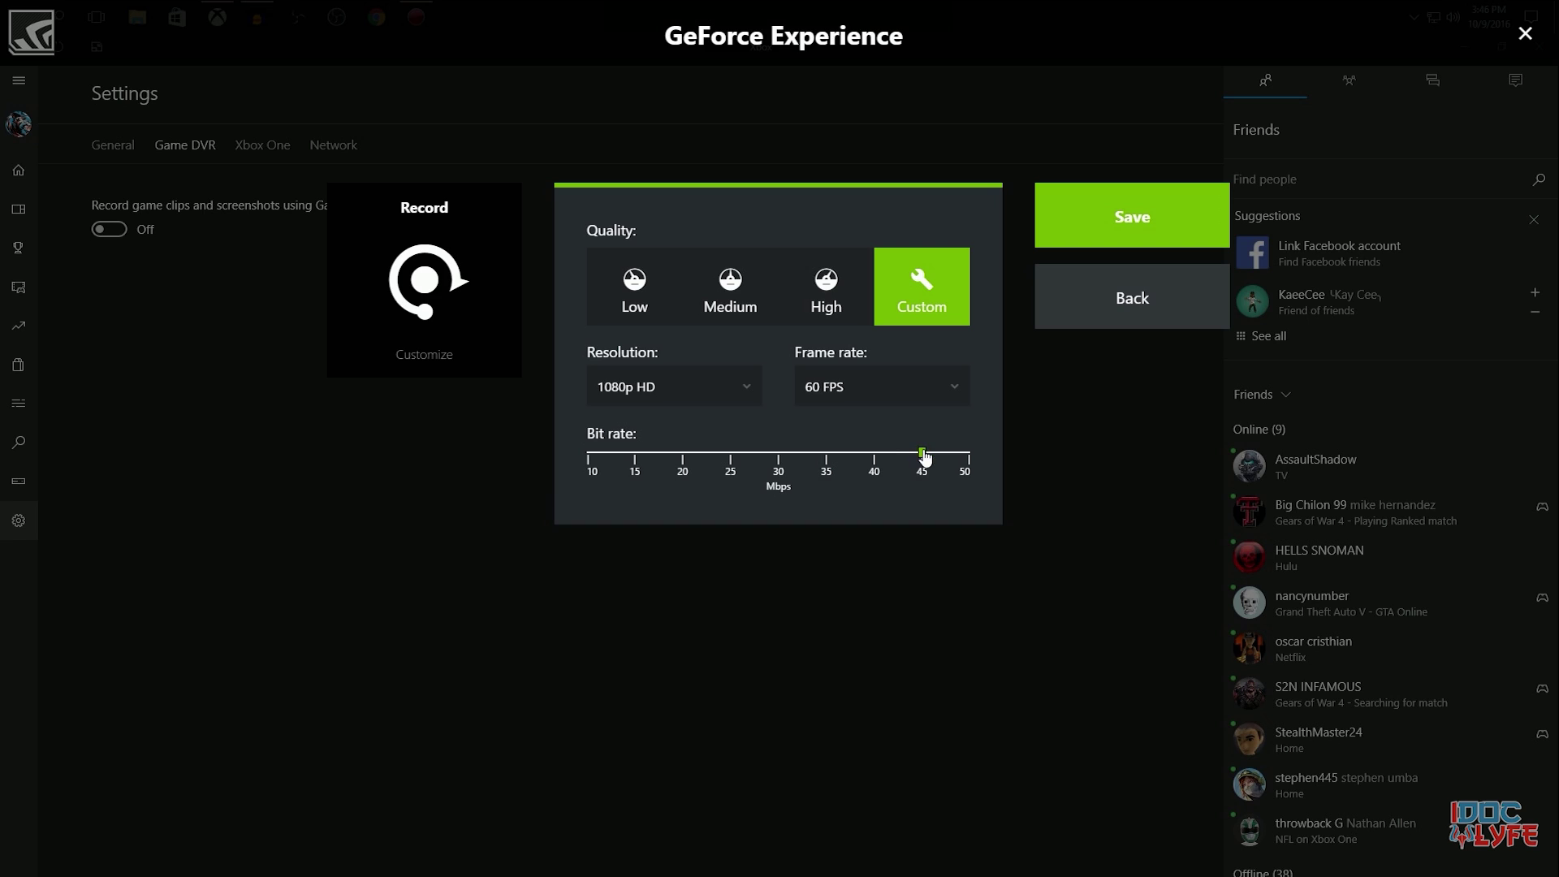
drag(923, 453, 1005, 438)
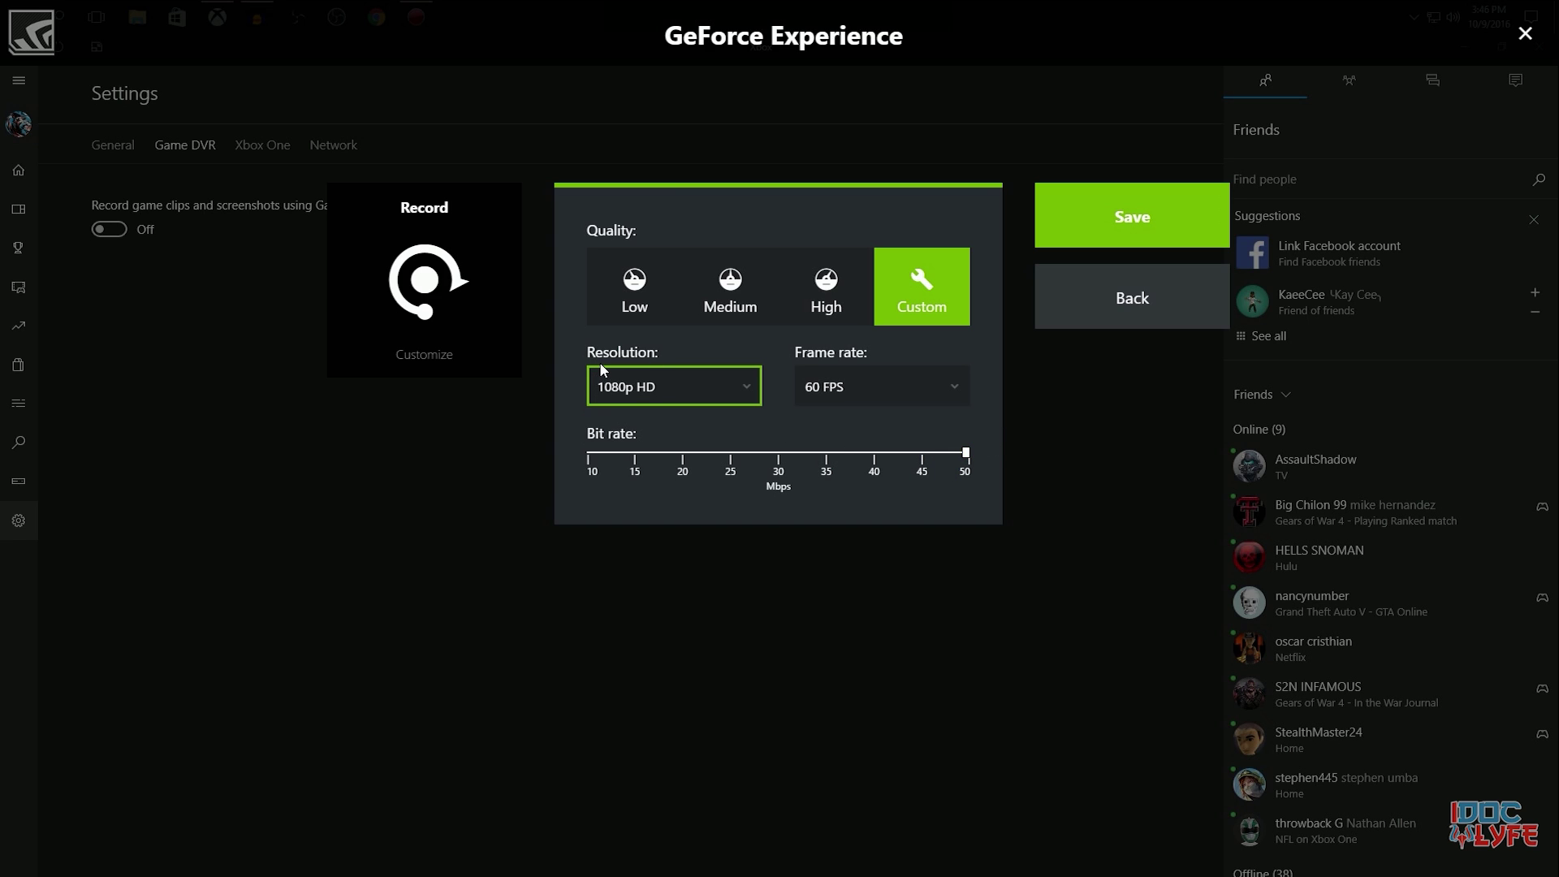
click(630, 383)
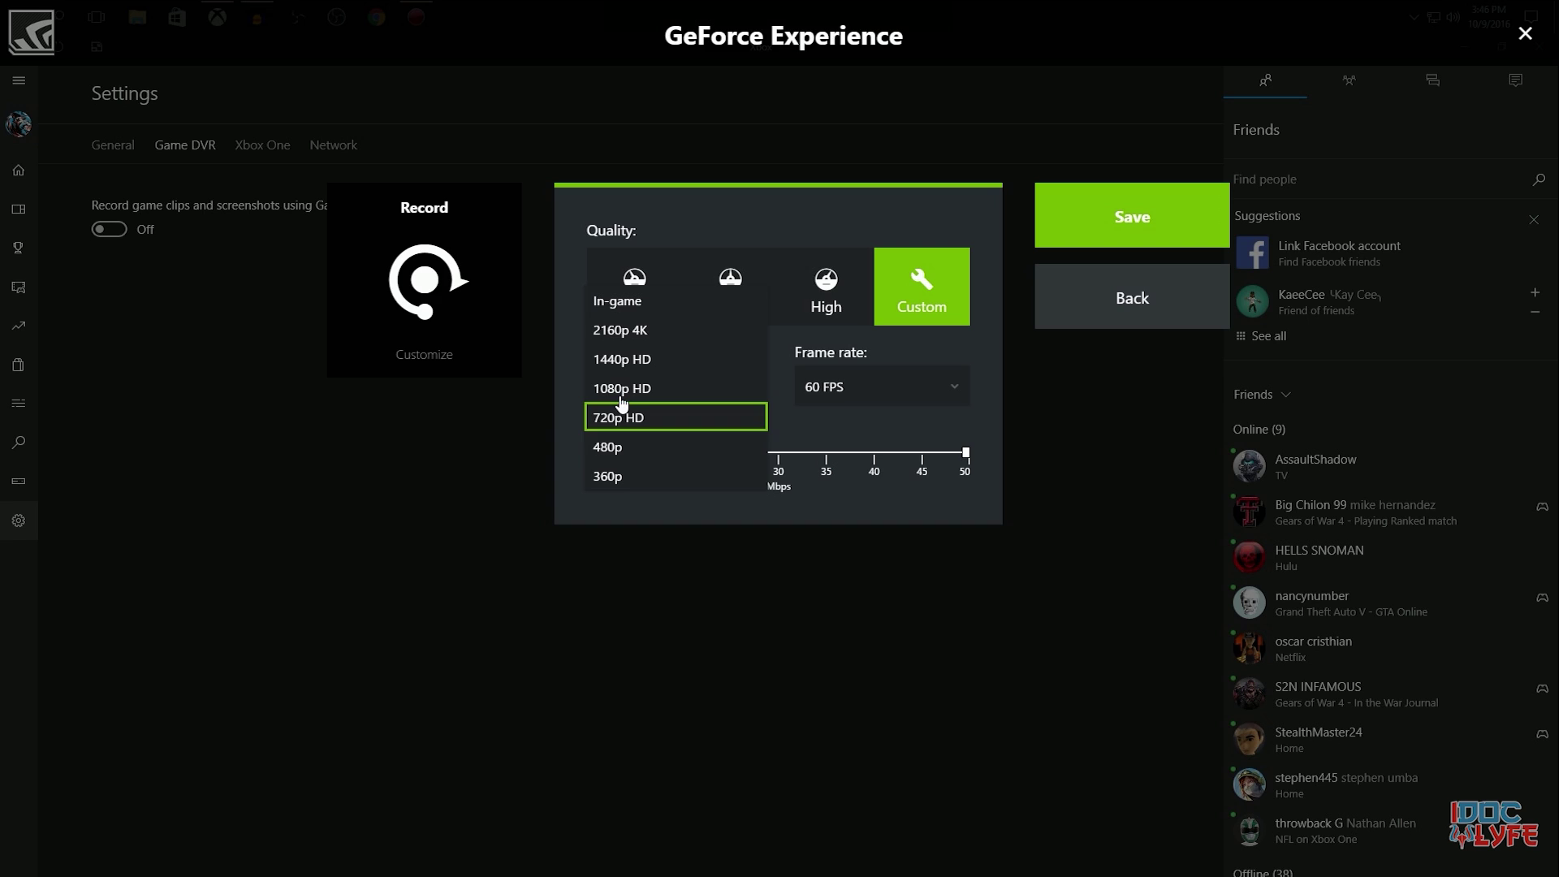
click(712, 399)
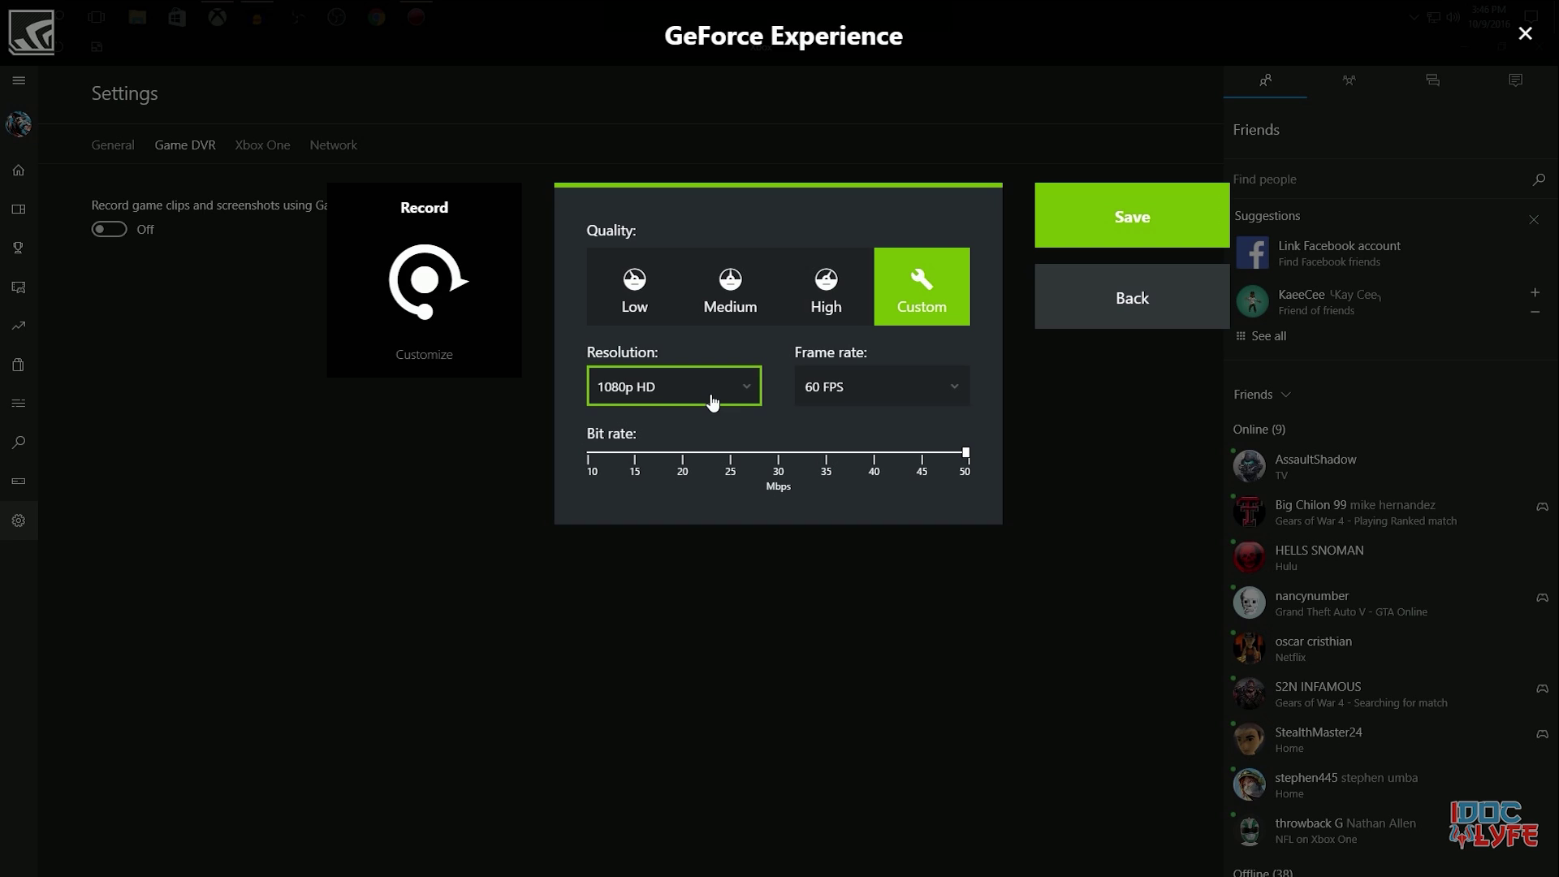
click(844, 386)
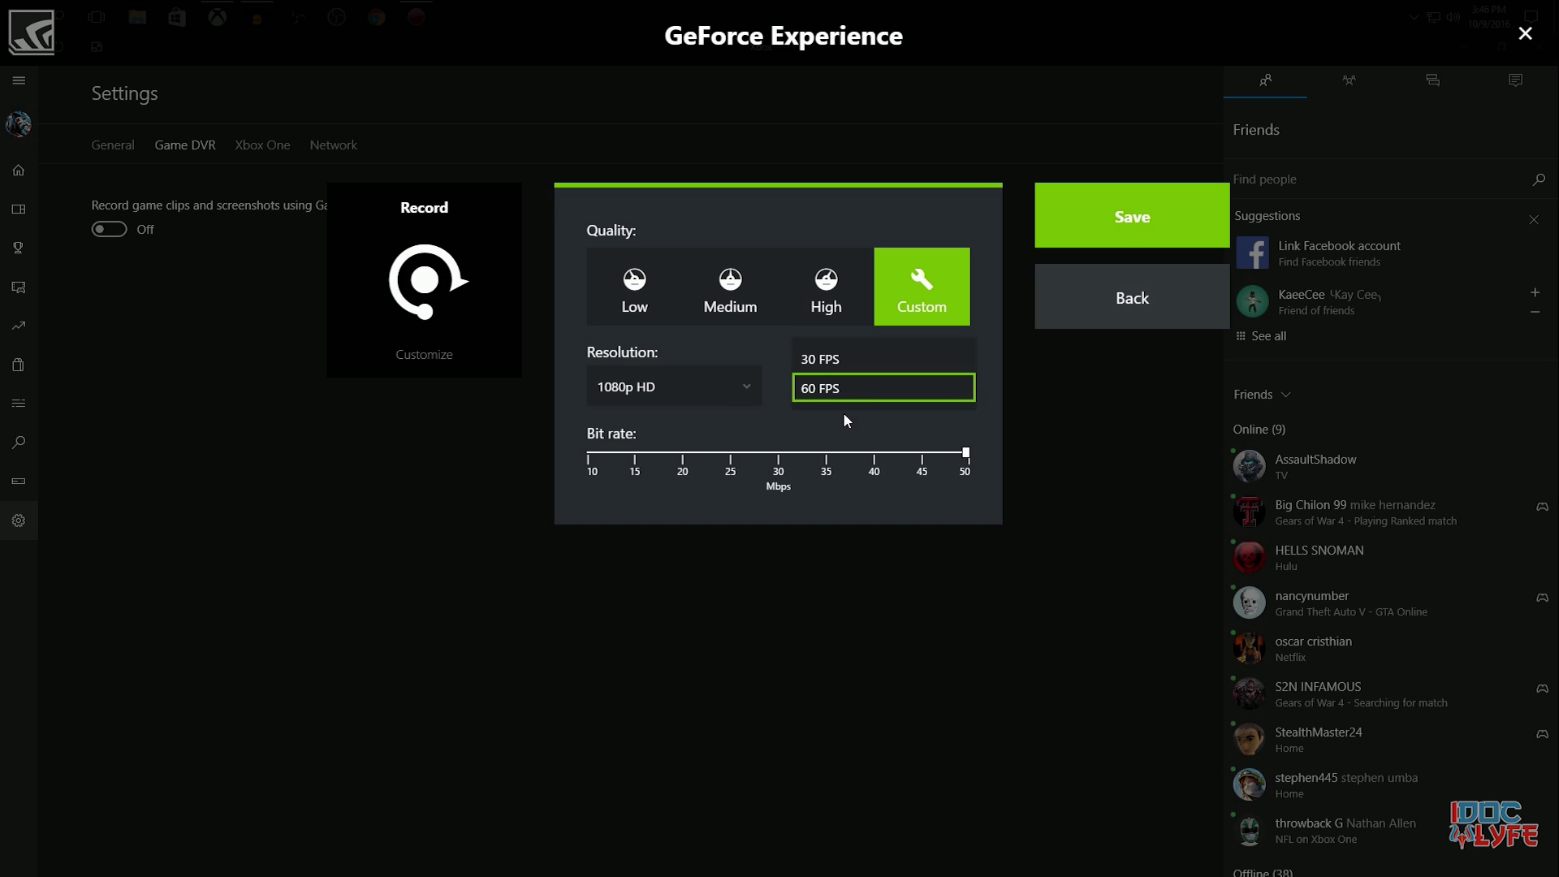
click(843, 383)
click(965, 455)
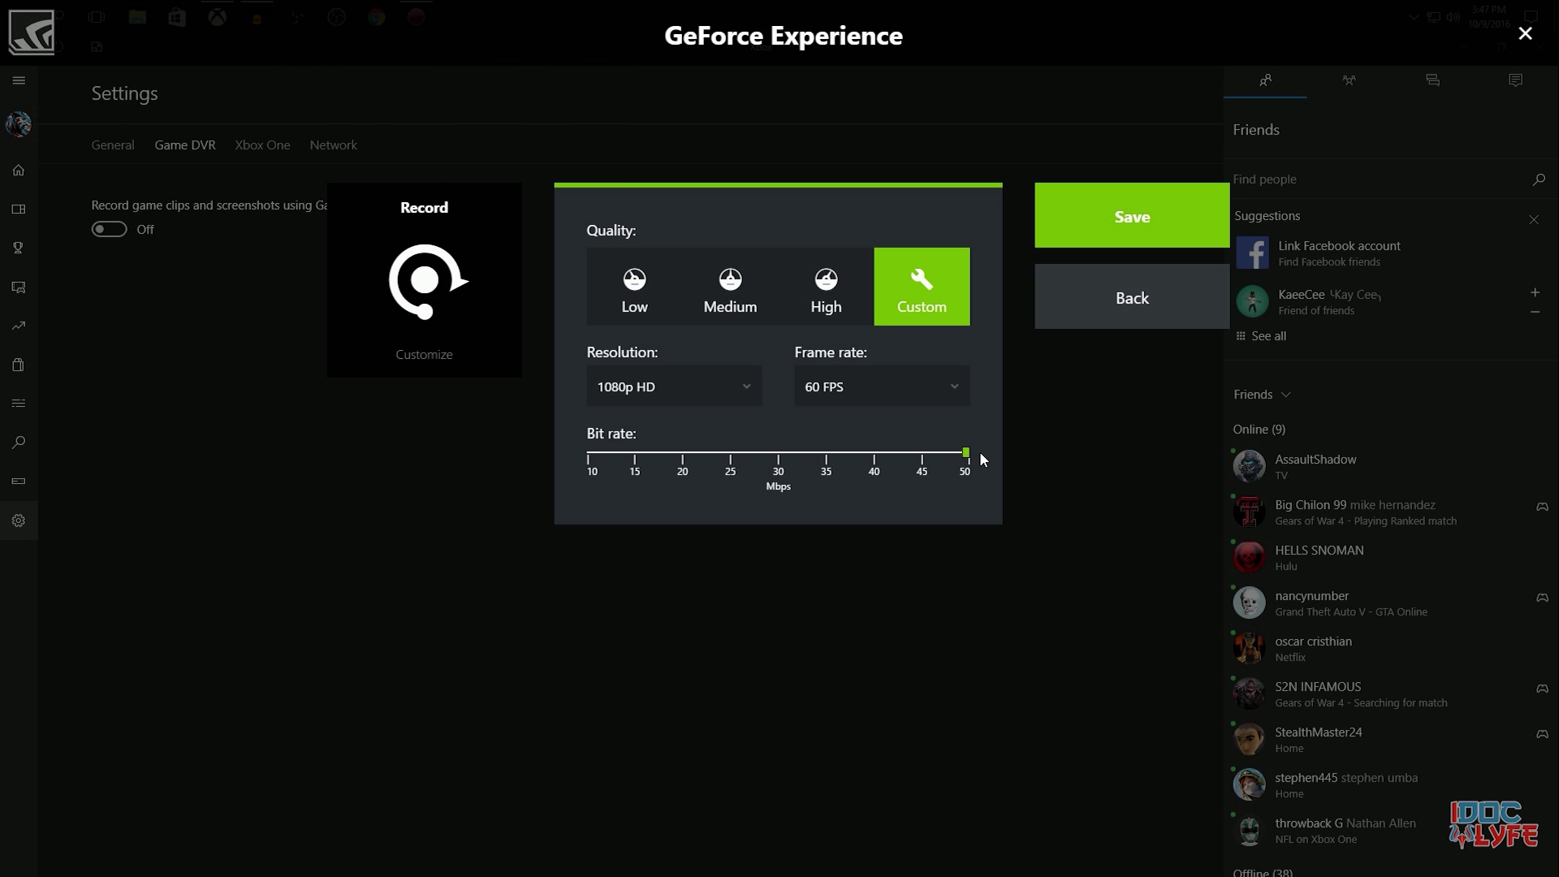
Recheck 1080p HD and 50 Mbps, then save the custom Record settings
click(706, 393)
click(899, 430)
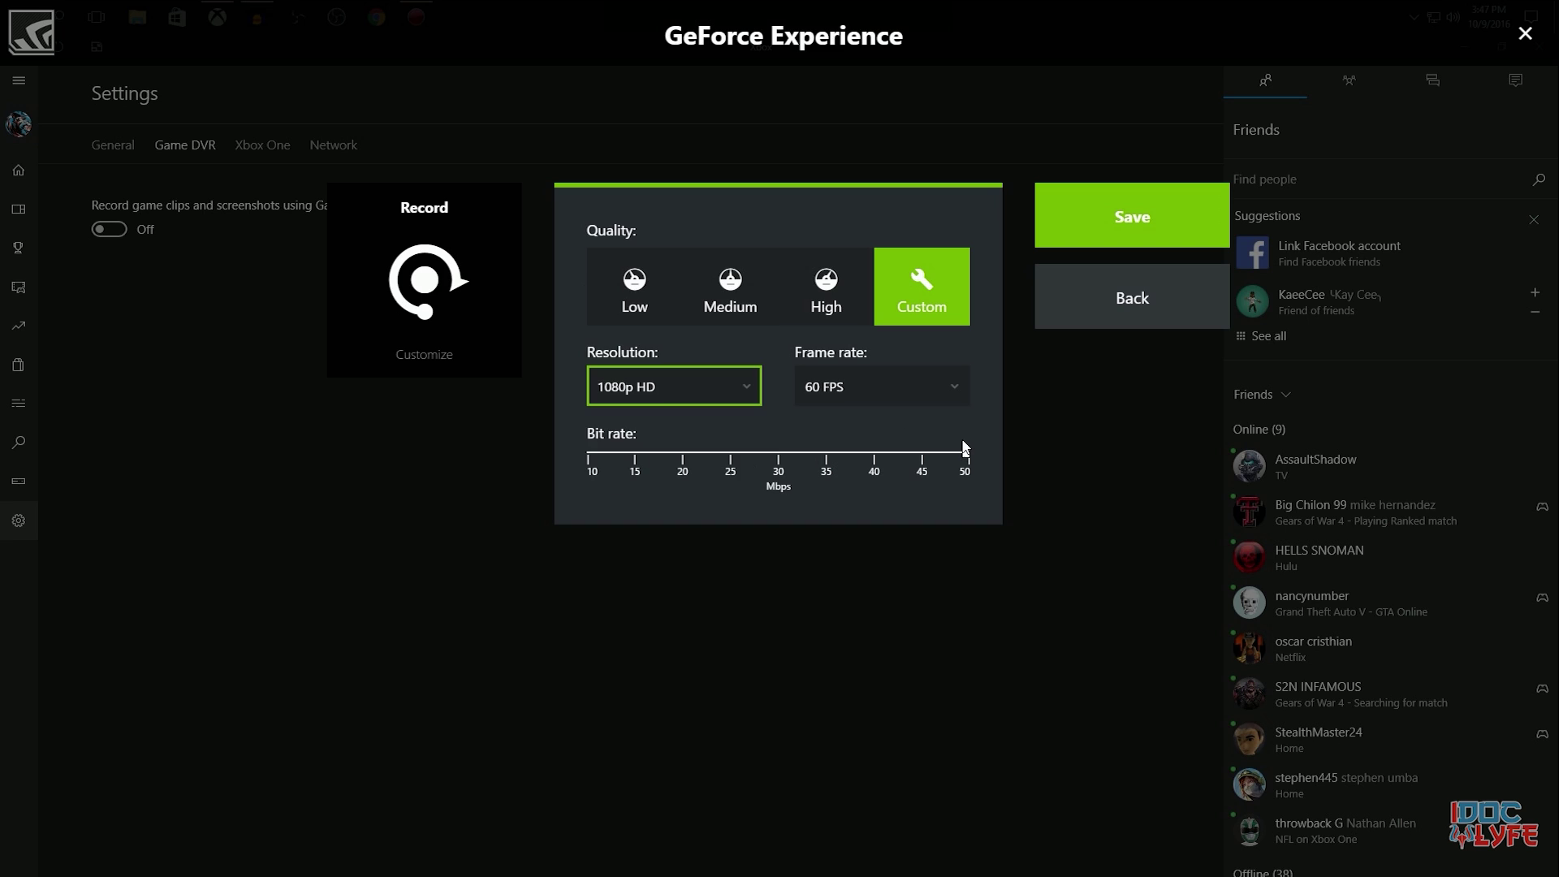
click(963, 451)
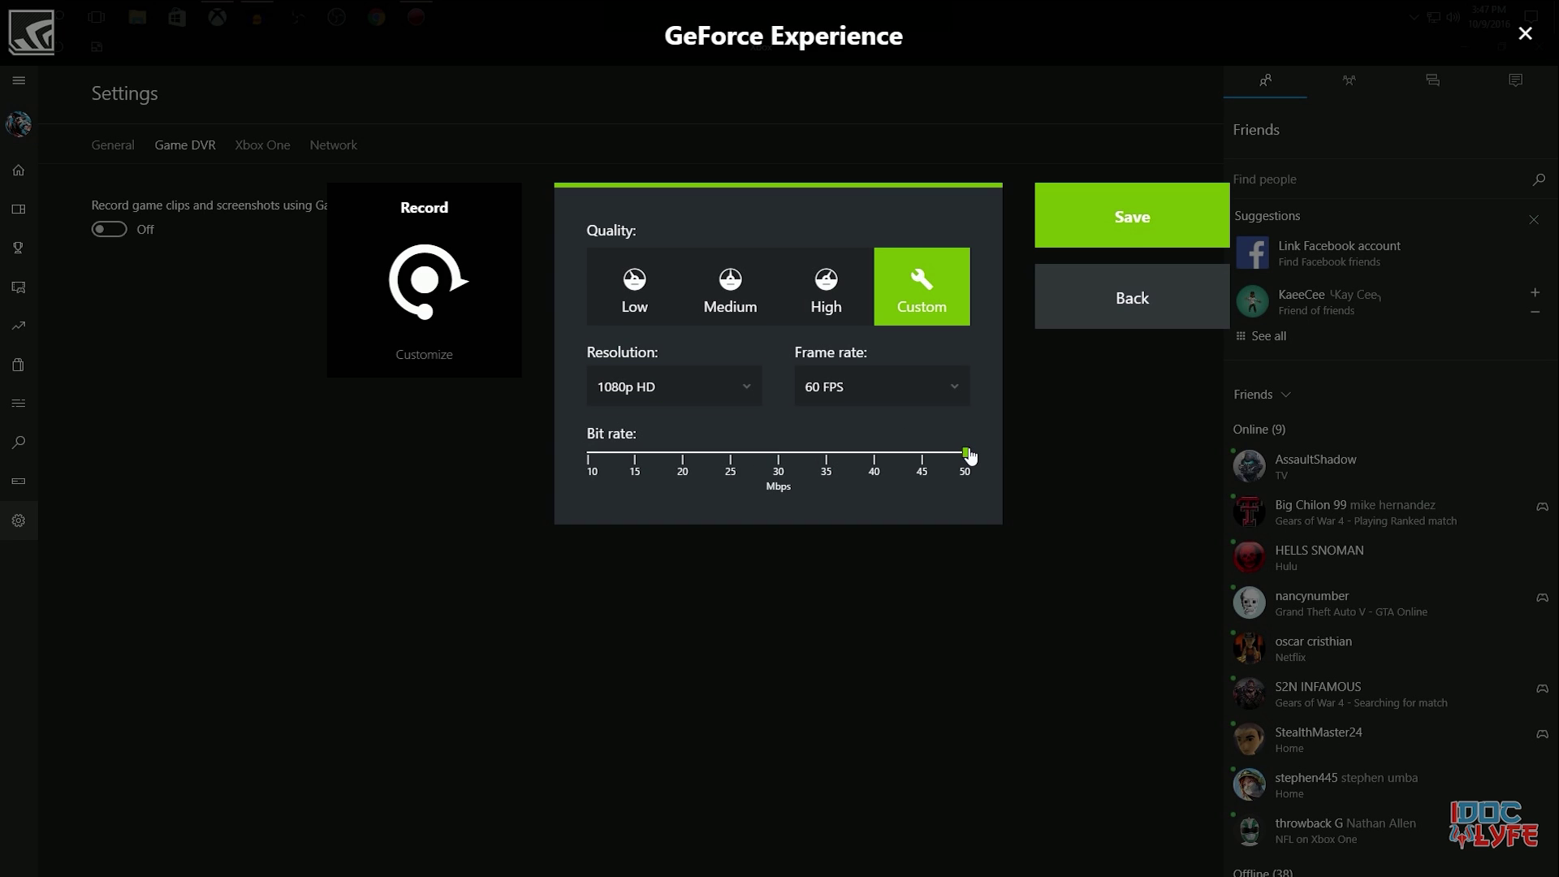
click(731, 390)
click(727, 390)
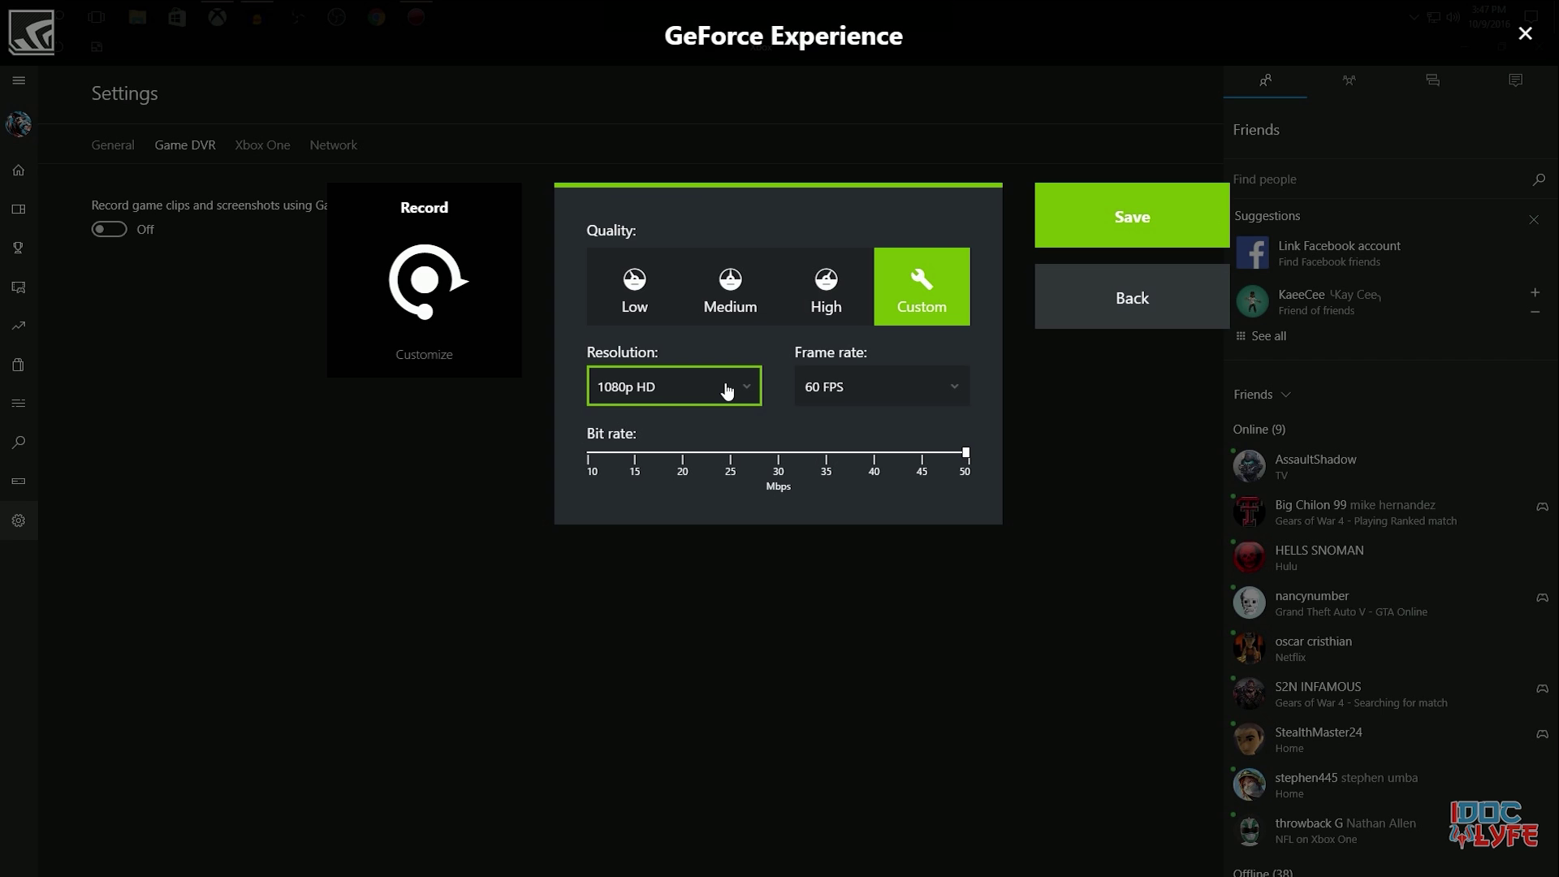
click(1132, 215)
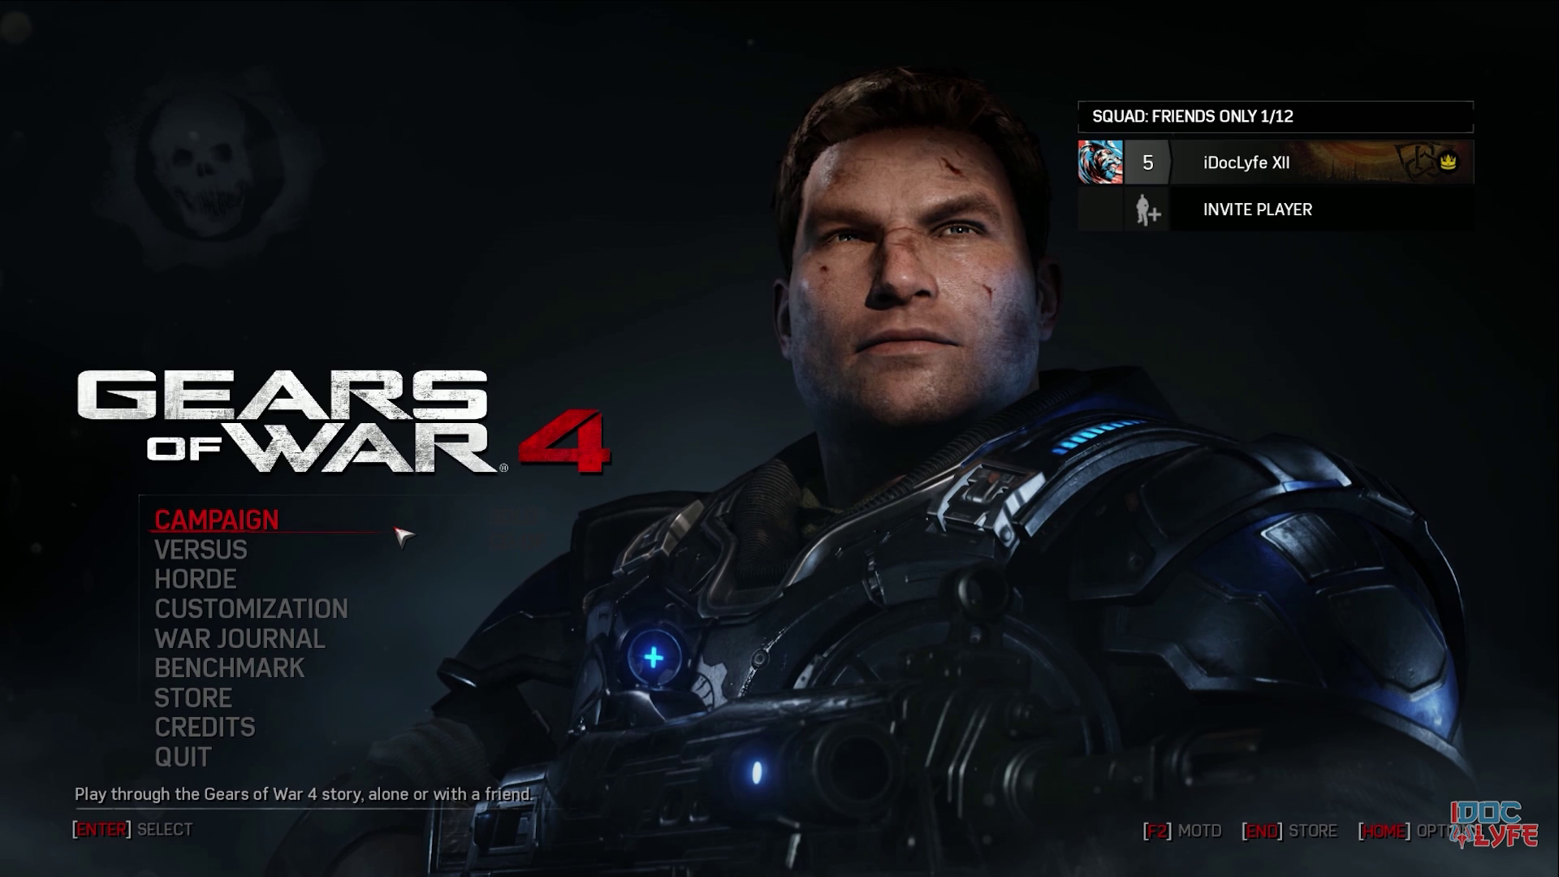
Choose Campaign on the Gears of War 4 main menu to show Solo and Co-op
click(401, 532)
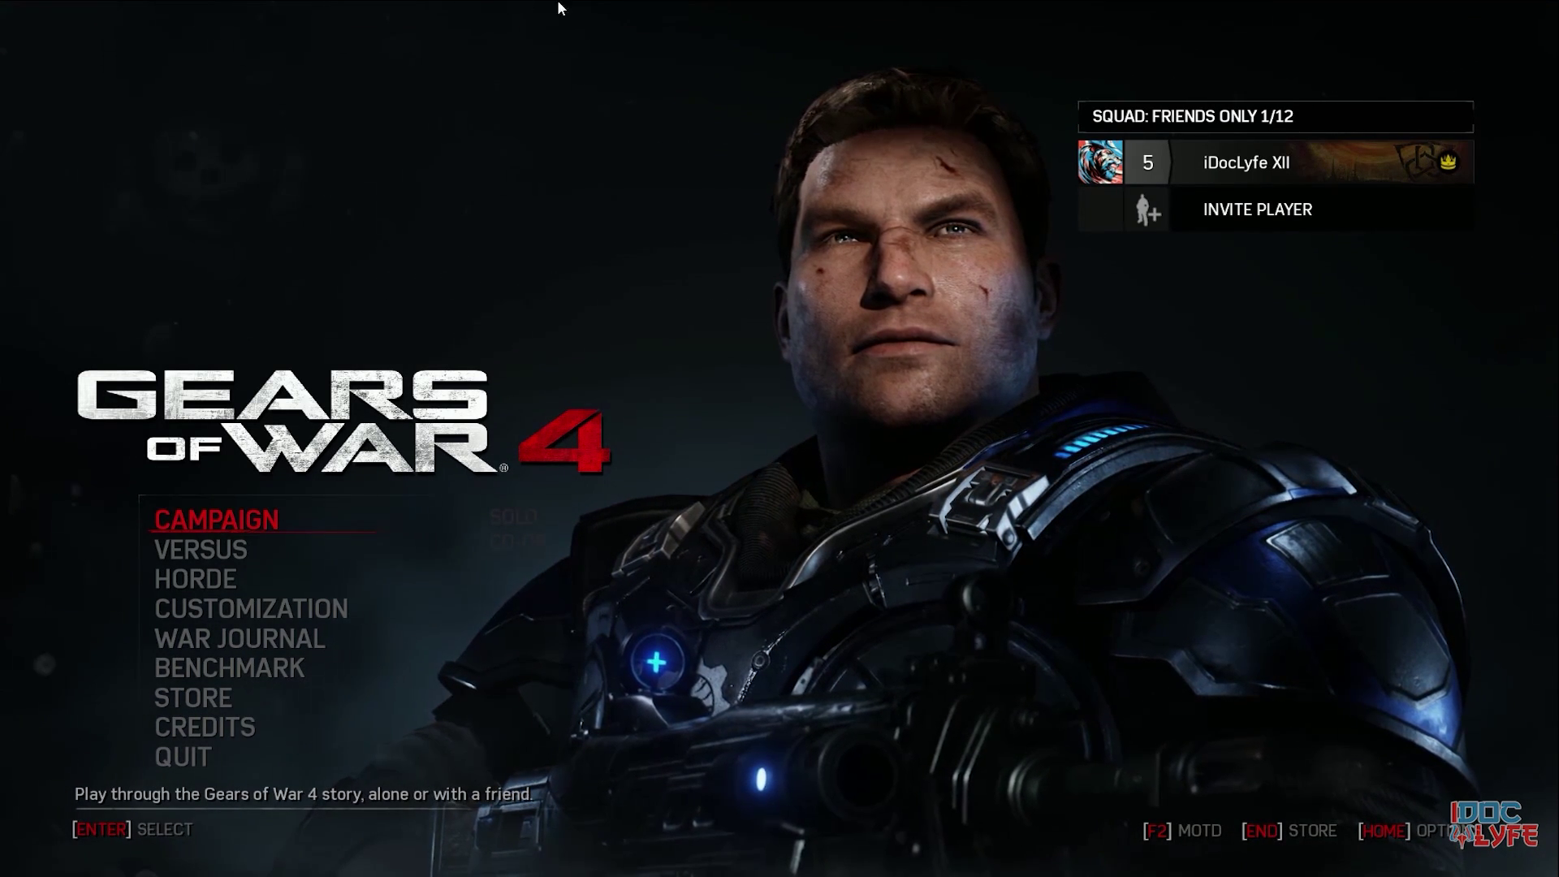
Minimize Gears of War 4 to the desktop and restore it from the taskbar
mouse_move(1046, 13)
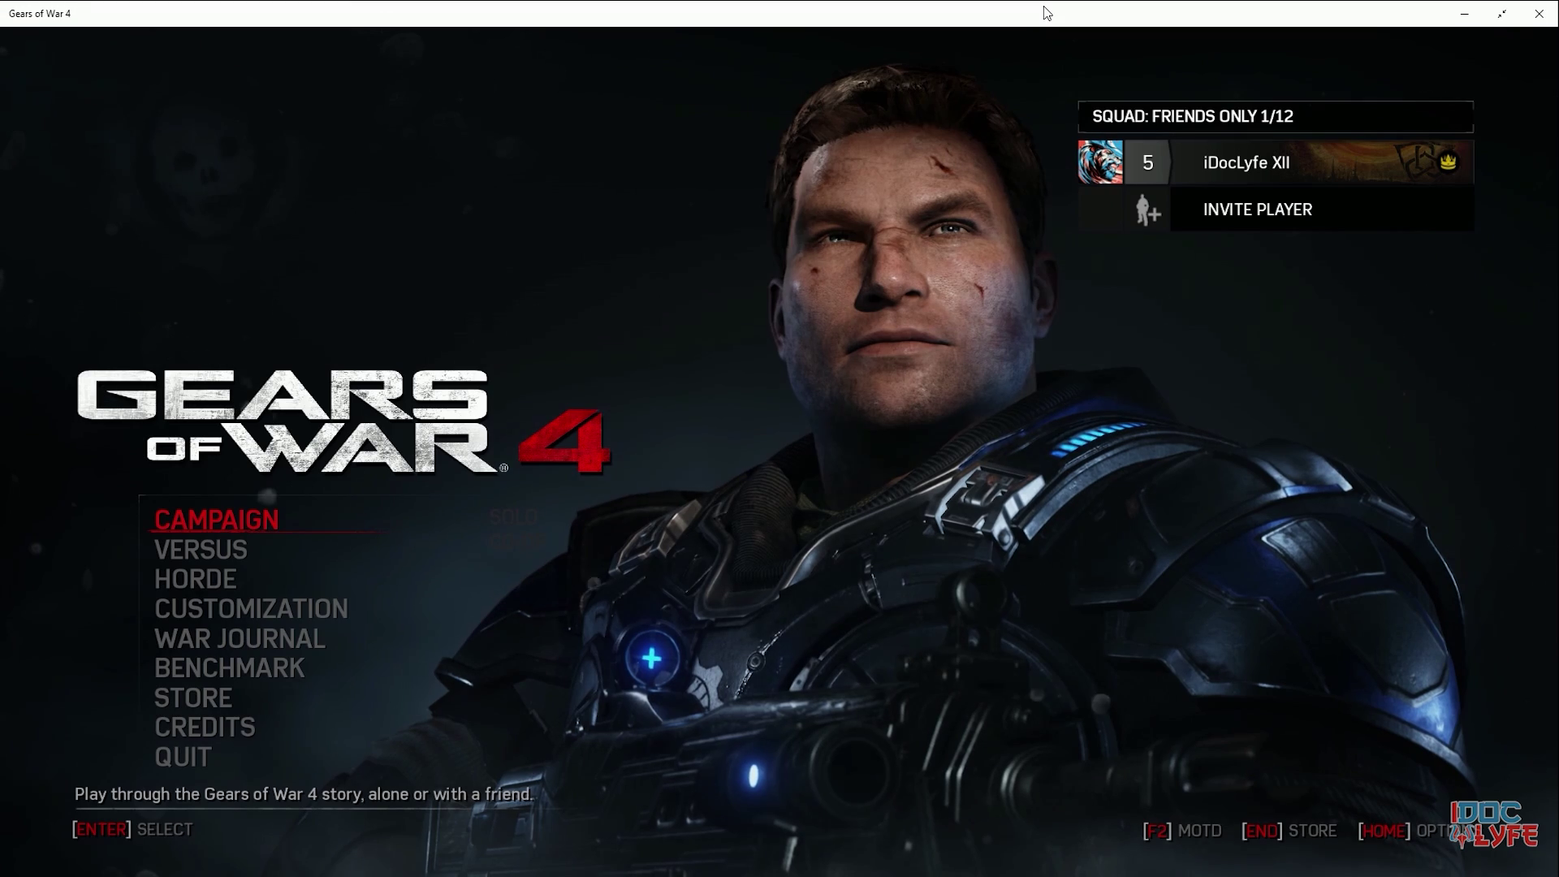
click(1466, 13)
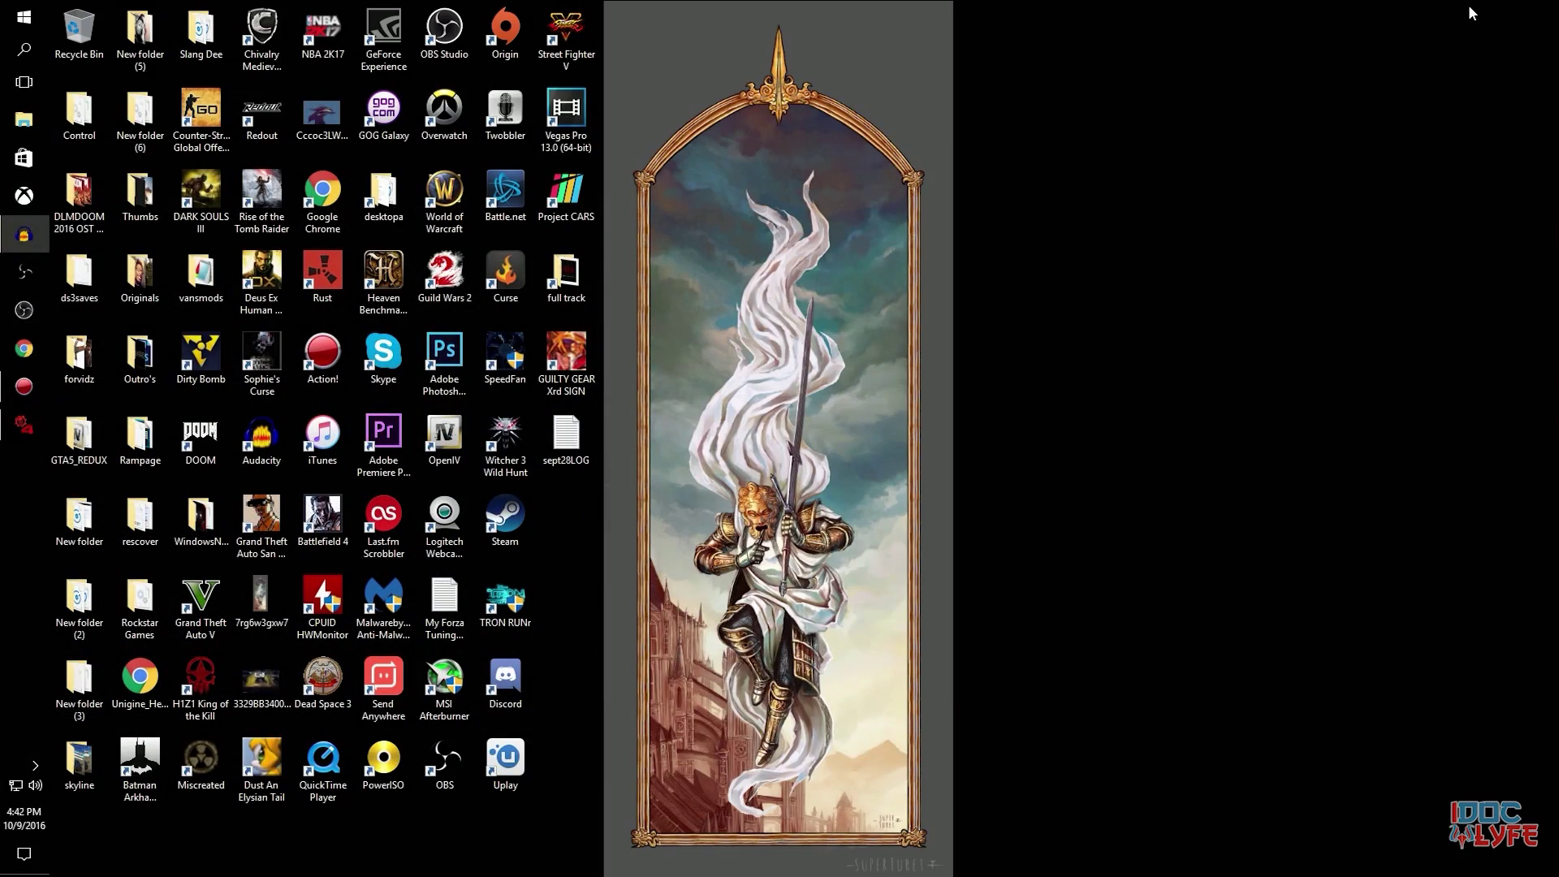
click(23, 423)
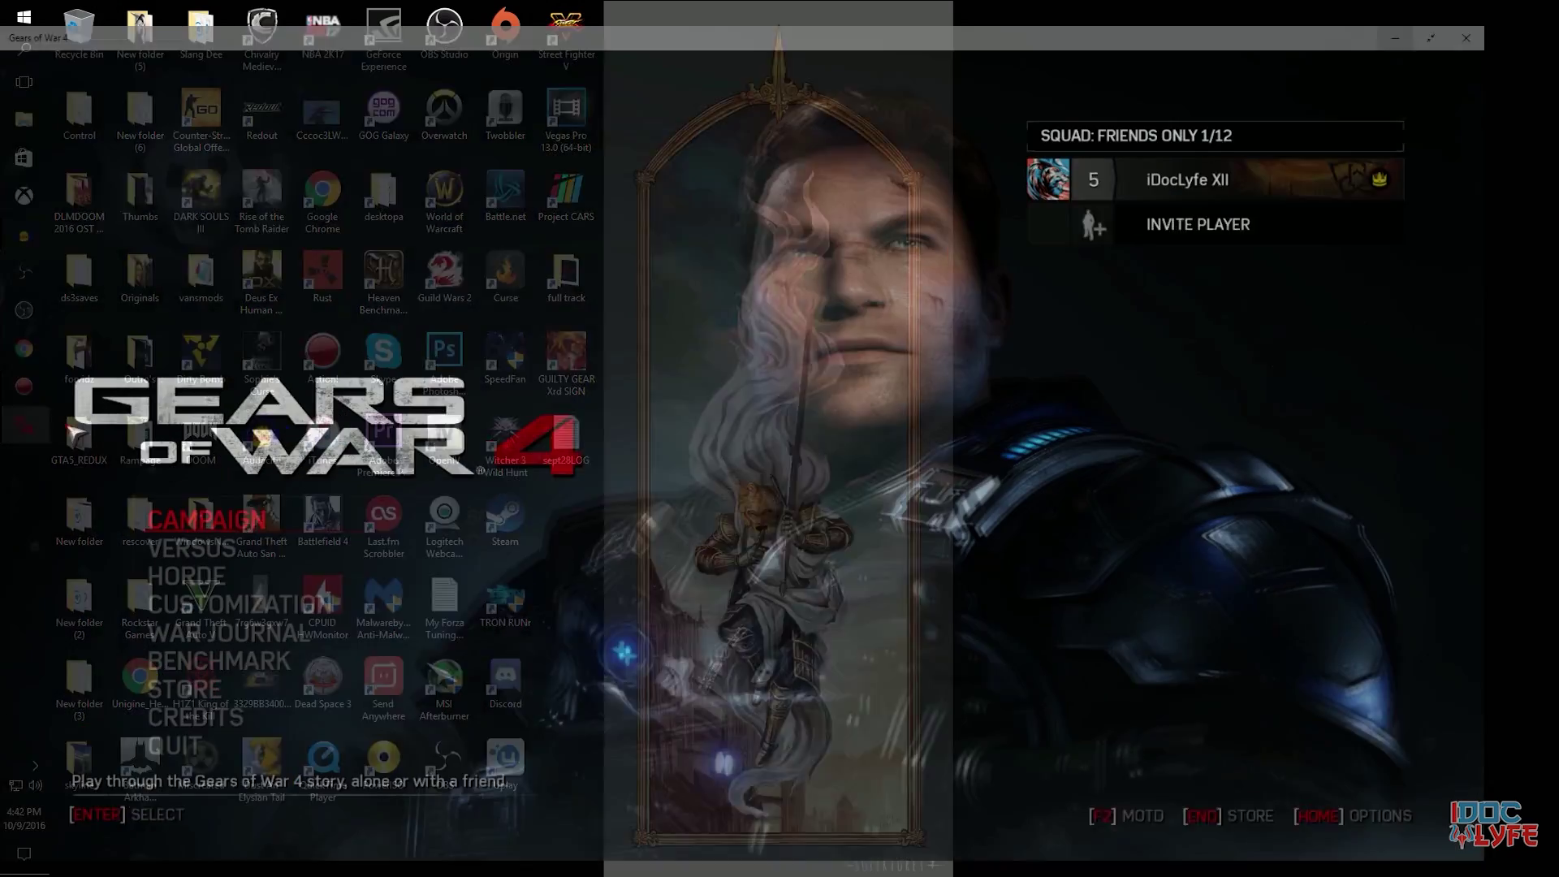